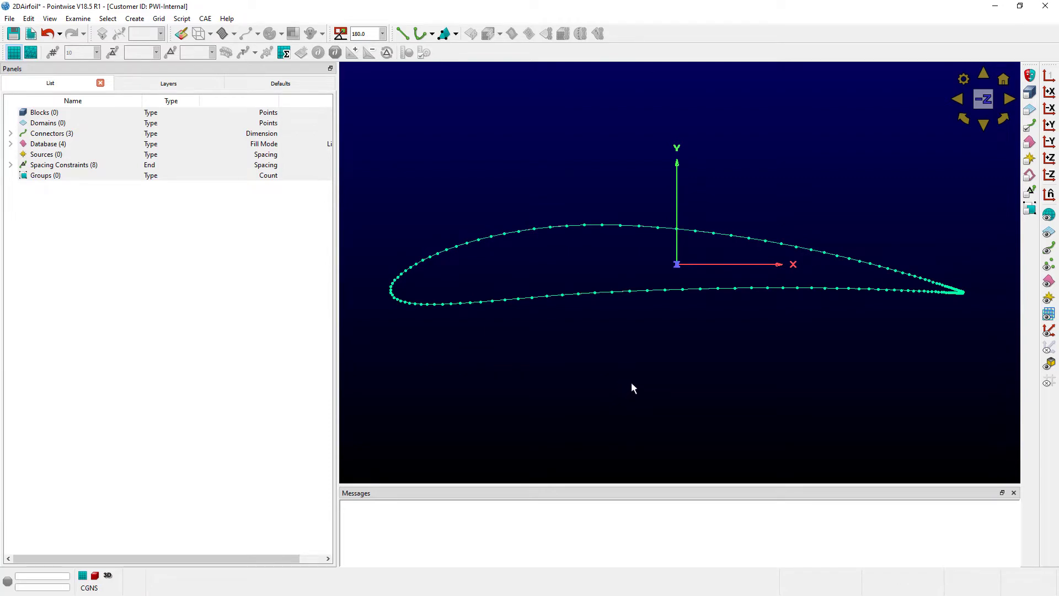
Step: Inspect the upper, lower and trailing-edge airfoil connectors, zooming in on the trailing edge
left_click(654, 228)
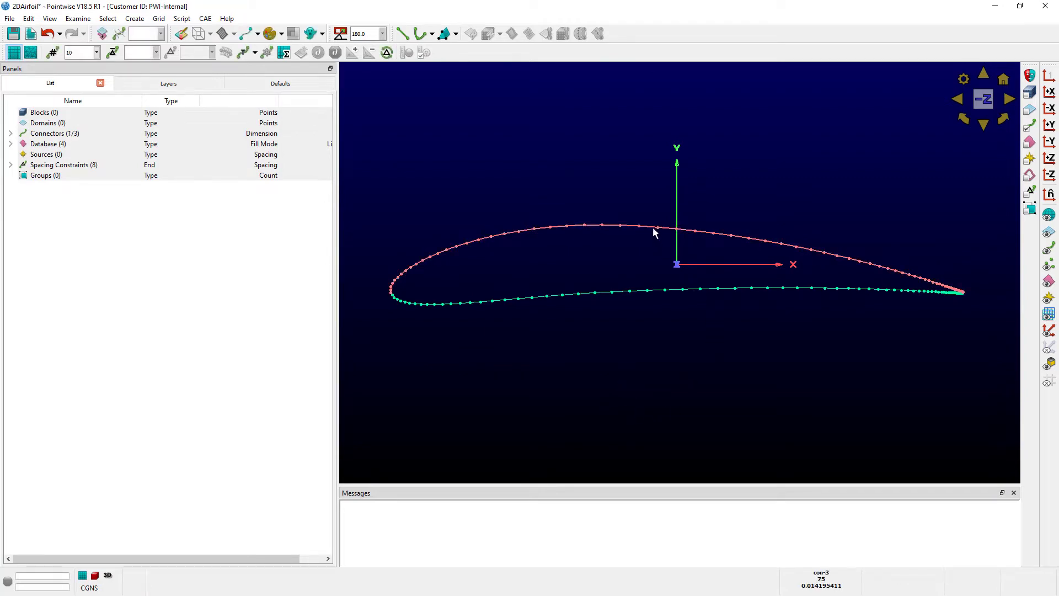
left_click(649, 290)
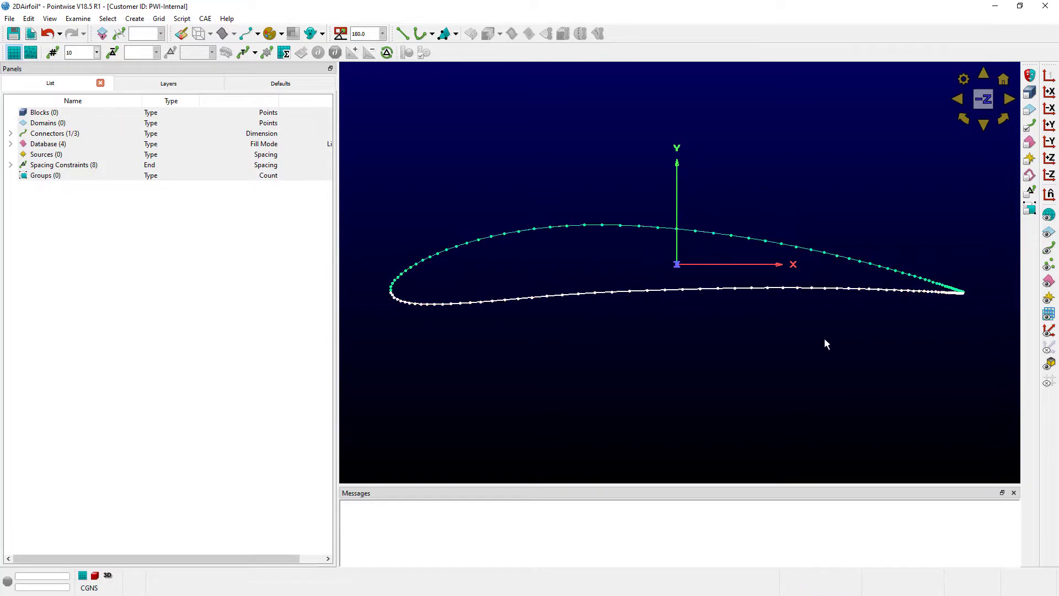
scroll(970, 293, "up", 6)
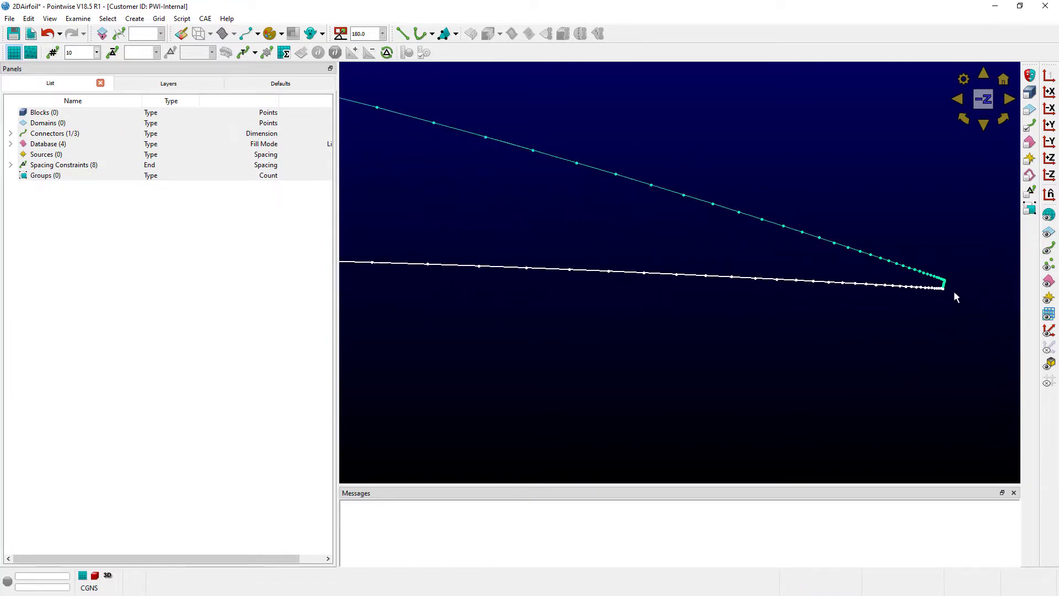
left_click(927, 303)
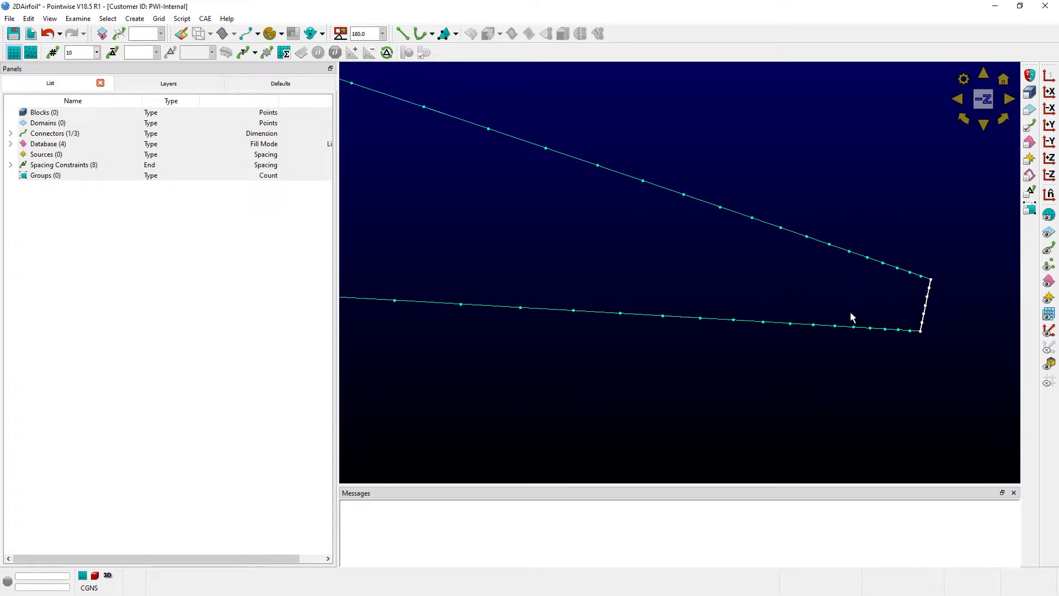
key("ctrl+f")
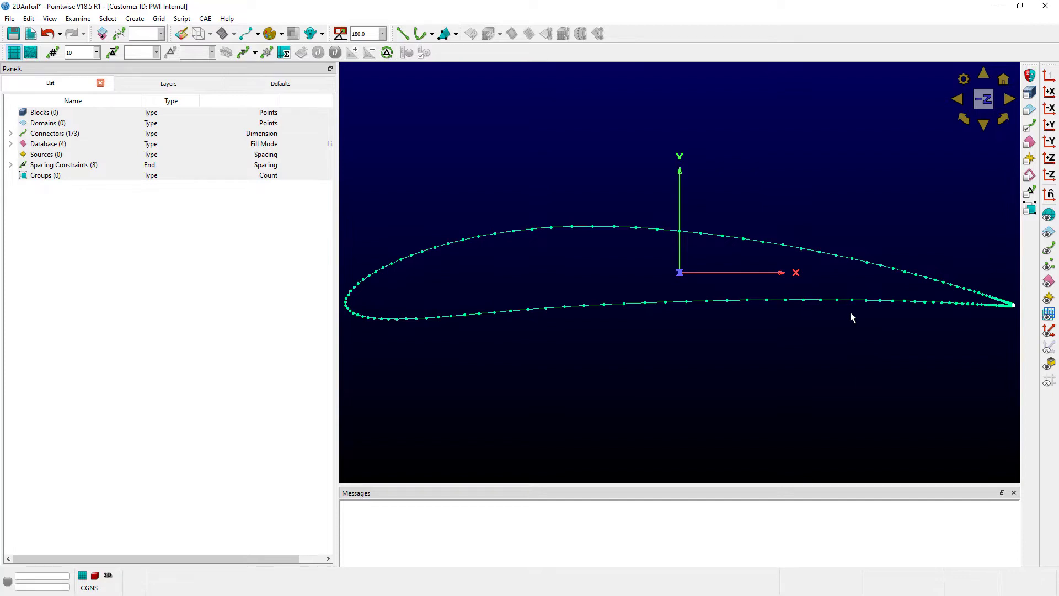
Step: Clear the selection, fit the airfoil in view, and box-select all three connectors
left_click(845, 354)
key("ctrl+f")
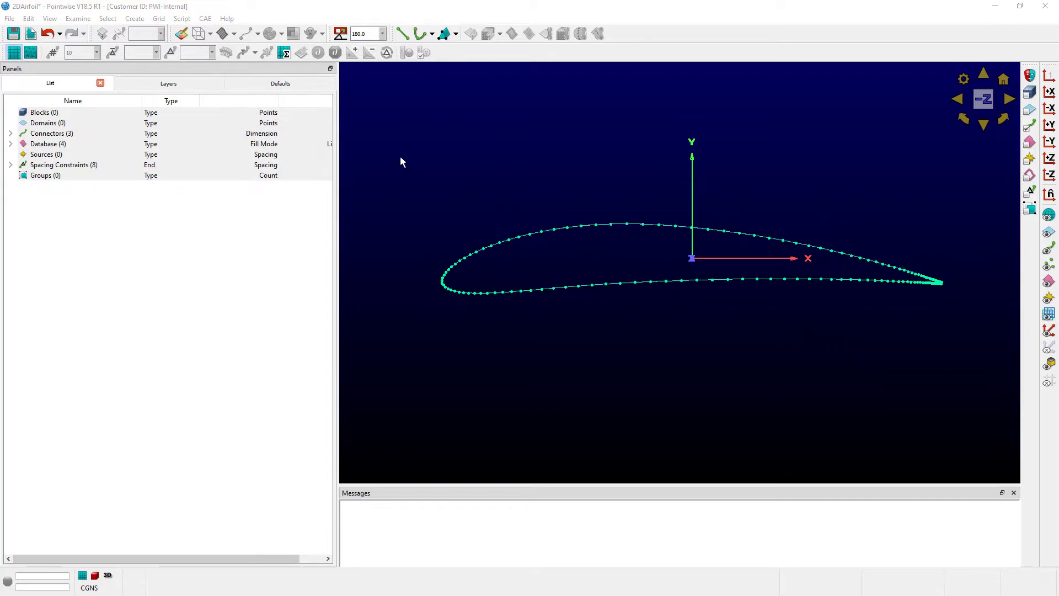
left_click_drag(401, 159, 973, 354)
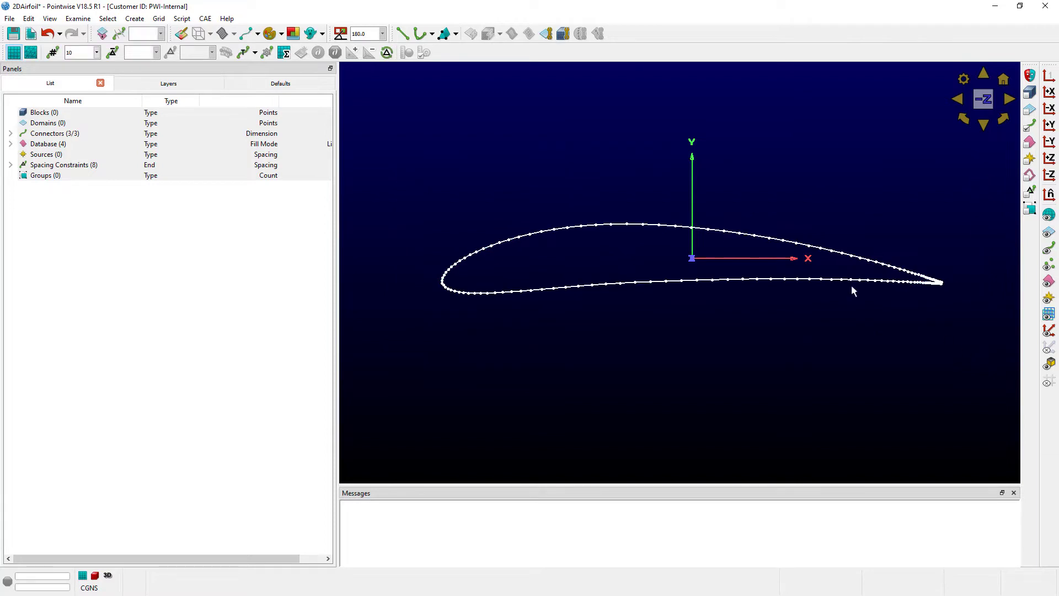
Step: Start a Create > Extrude > Translate extrusion of the three selected airfoil connectors
left_click(134, 18)
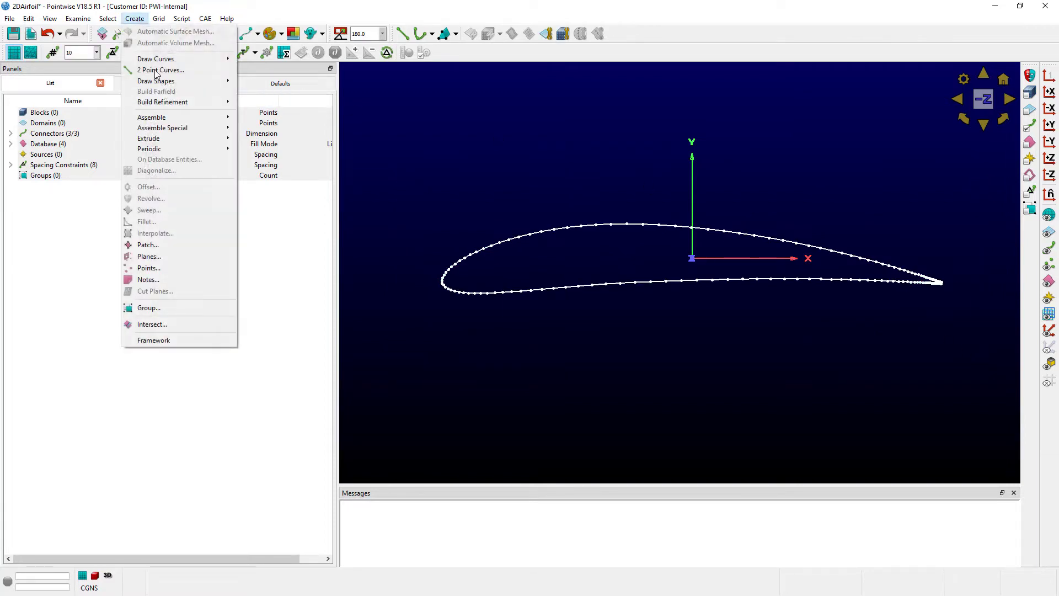
mouse_move(180, 139)
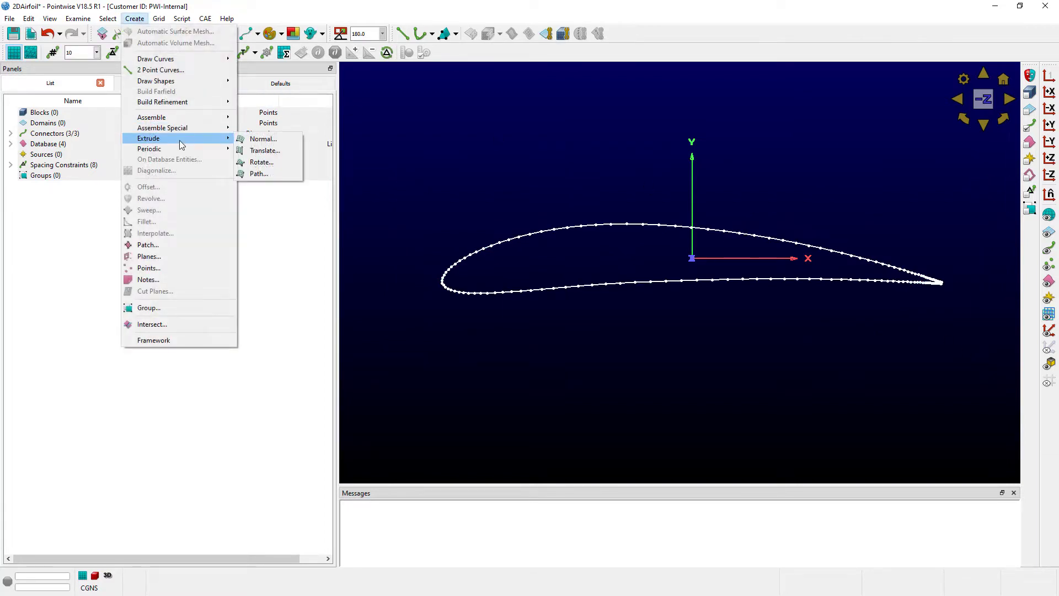
left_click(262, 153)
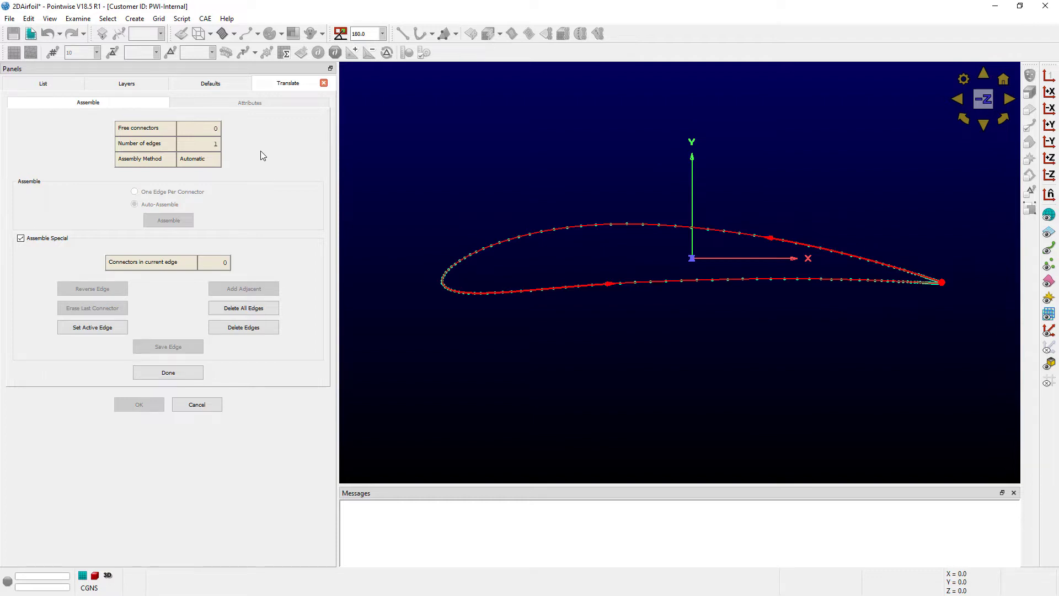
Step: Delete the auto-assembled edges and save upper, lower and trailing-edge connectors as separate edges
left_click(256, 310)
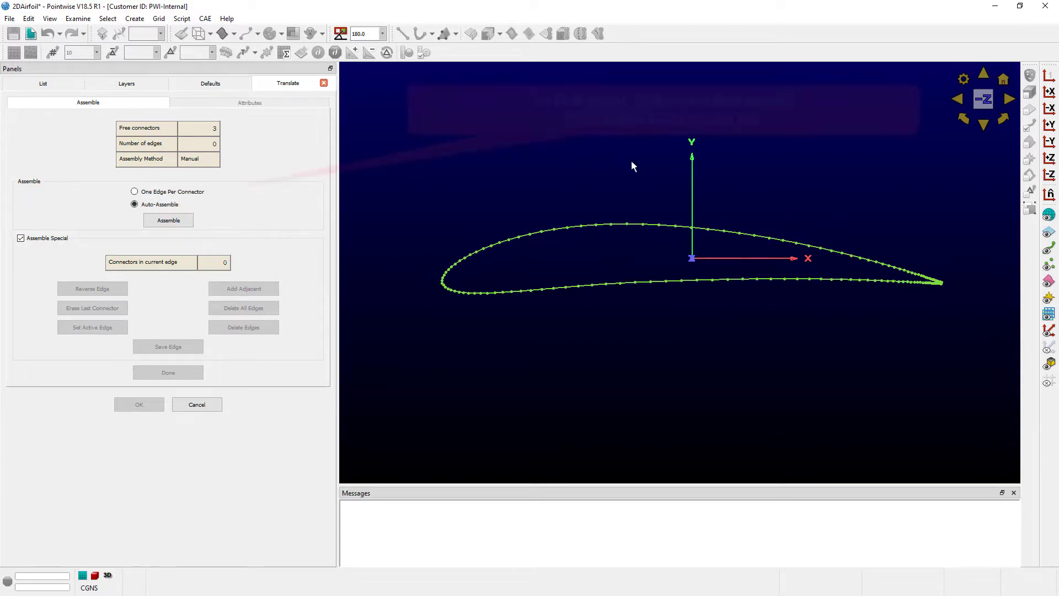
left_click(652, 228)
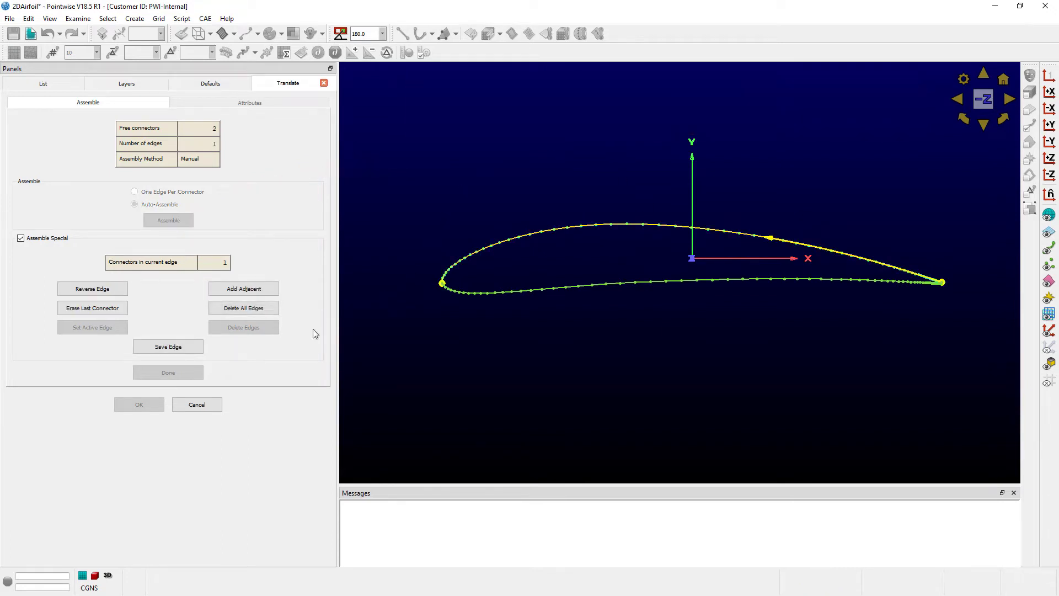
left_click(184, 349)
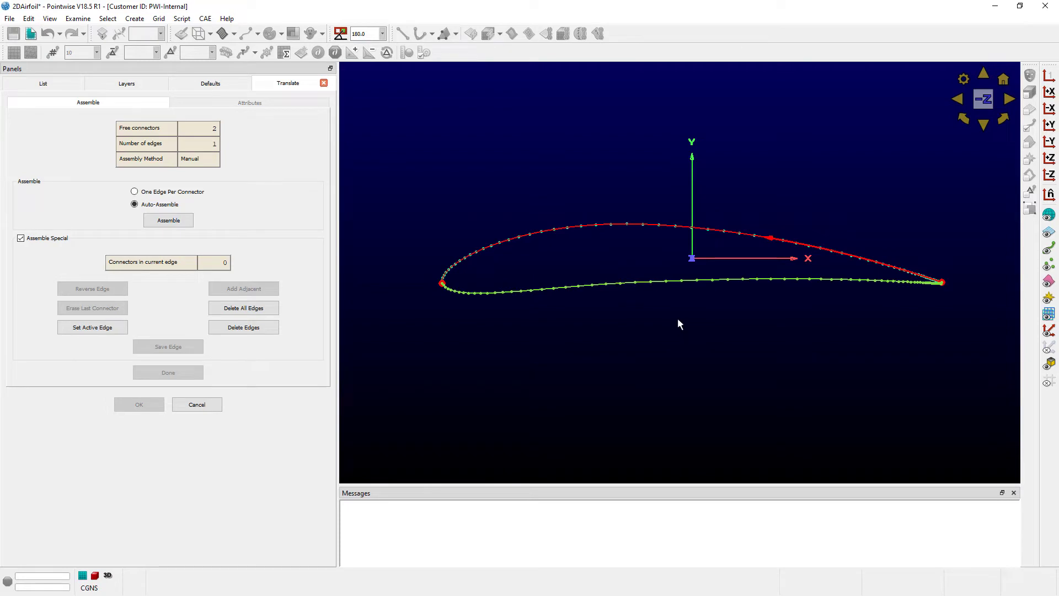
left_click(677, 279)
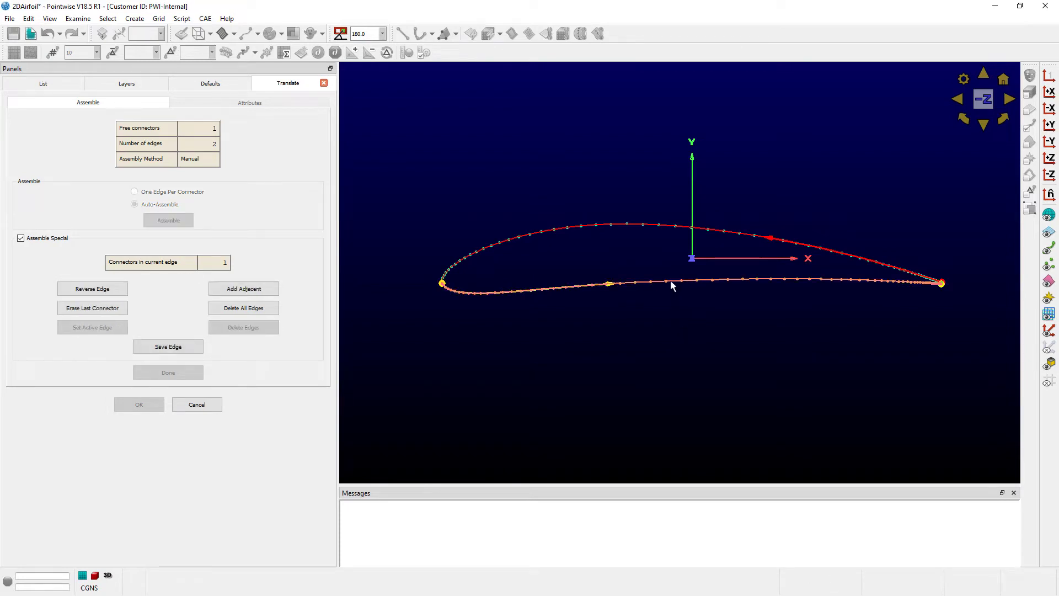
left_click(194, 349)
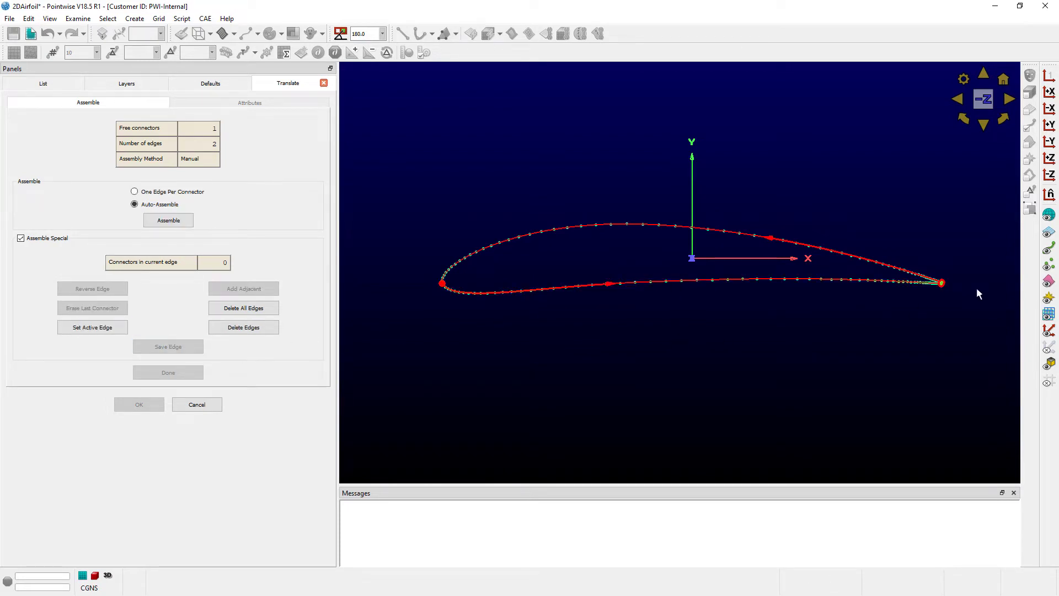
scroll(978, 290, "up", 6)
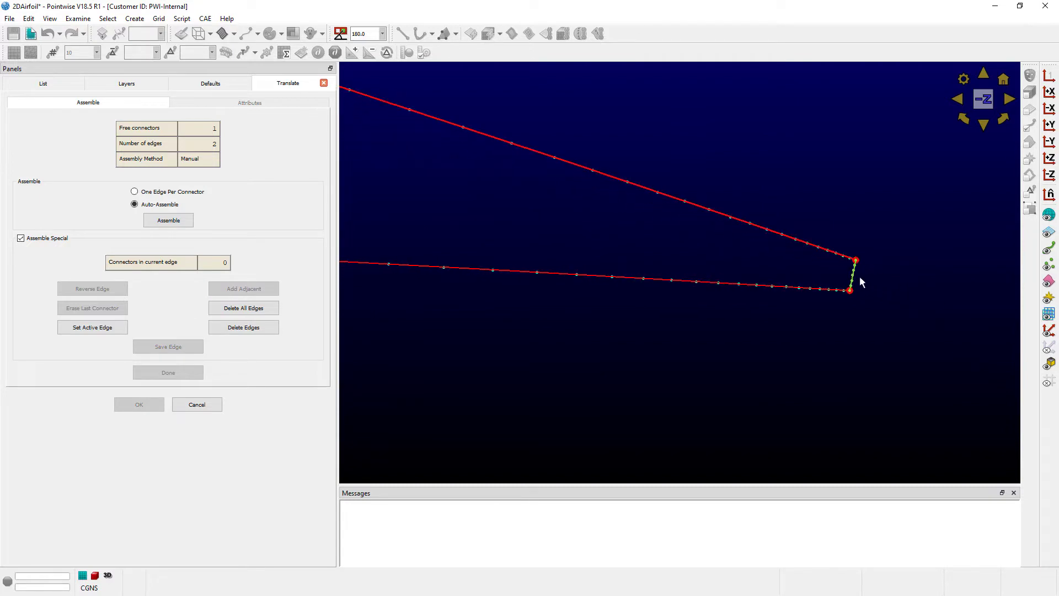
left_click(854, 276)
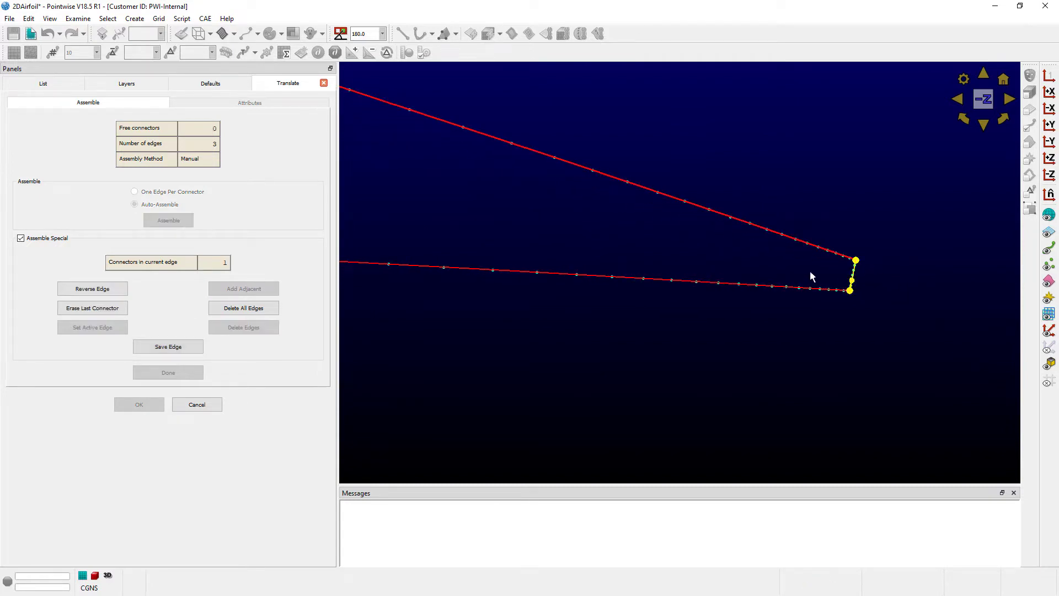
left_click(184, 348)
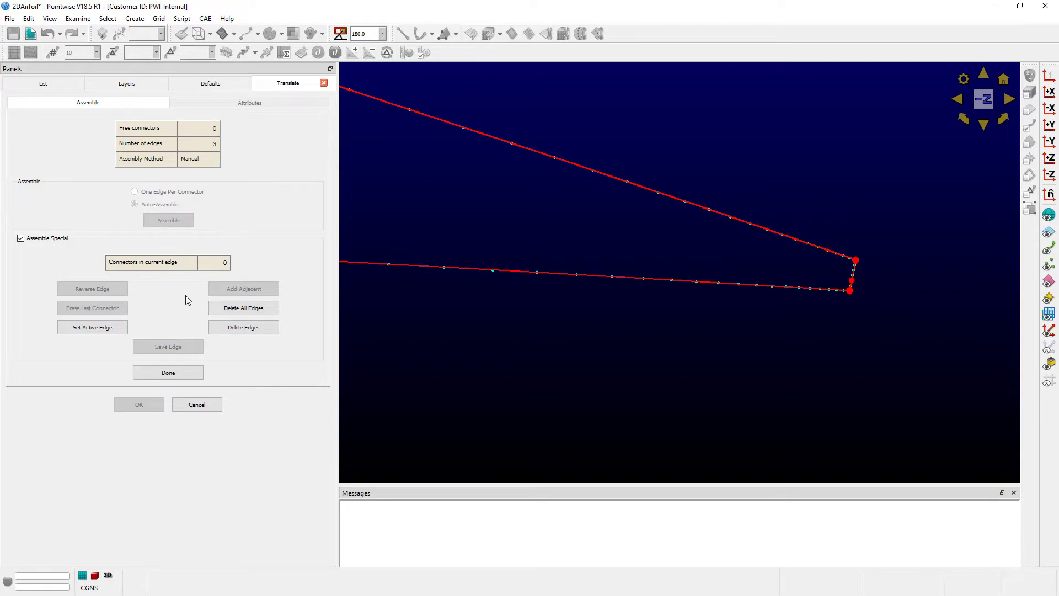
Step: Finish edge assembly and set the extrusion direction to the Z axis (0.0 0.0 1.0)
left_click(169, 372)
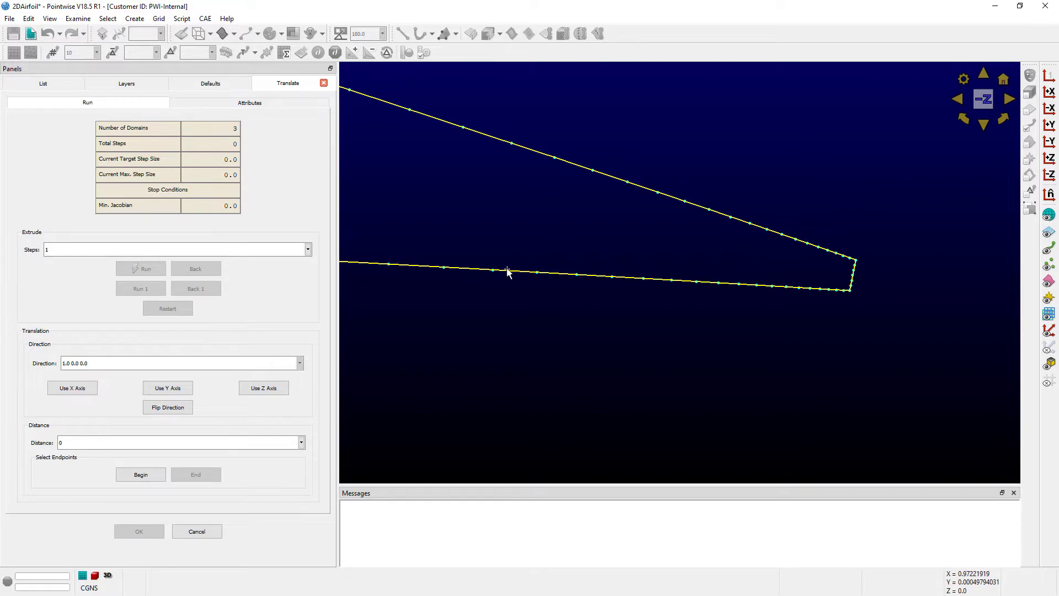
scroll(508, 273, "up", 1)
scroll(508, 273, "down", 2)
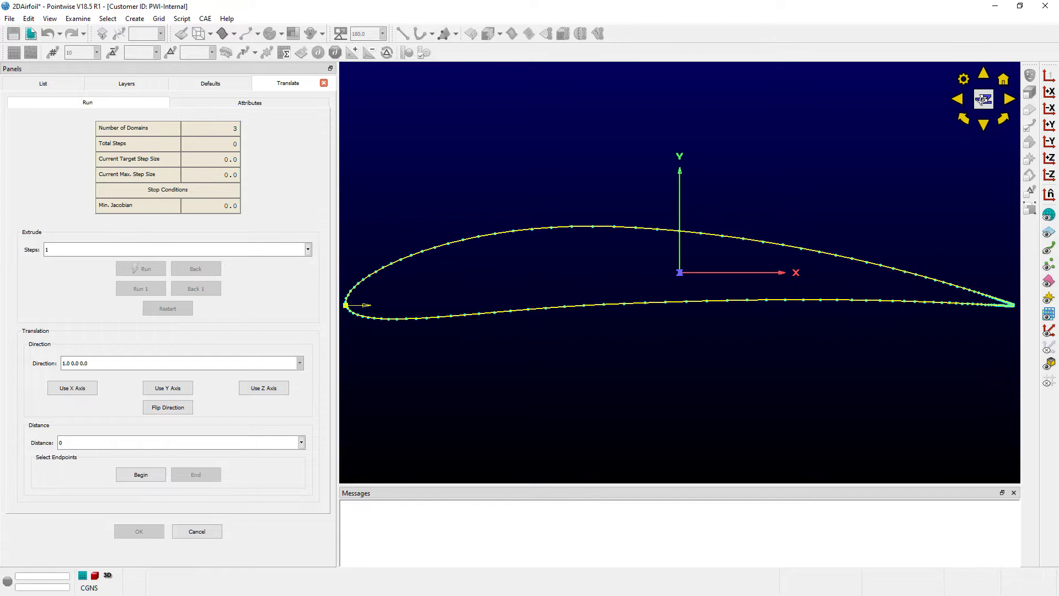
left_click(993, 105)
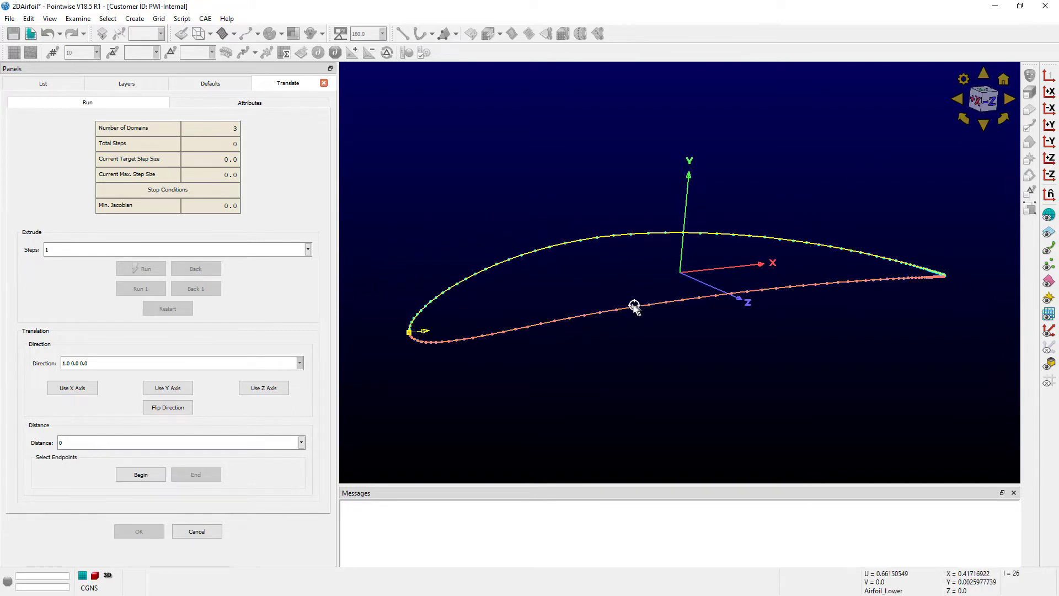
right_click_drag(634, 306, 625, 287, "ctrl")
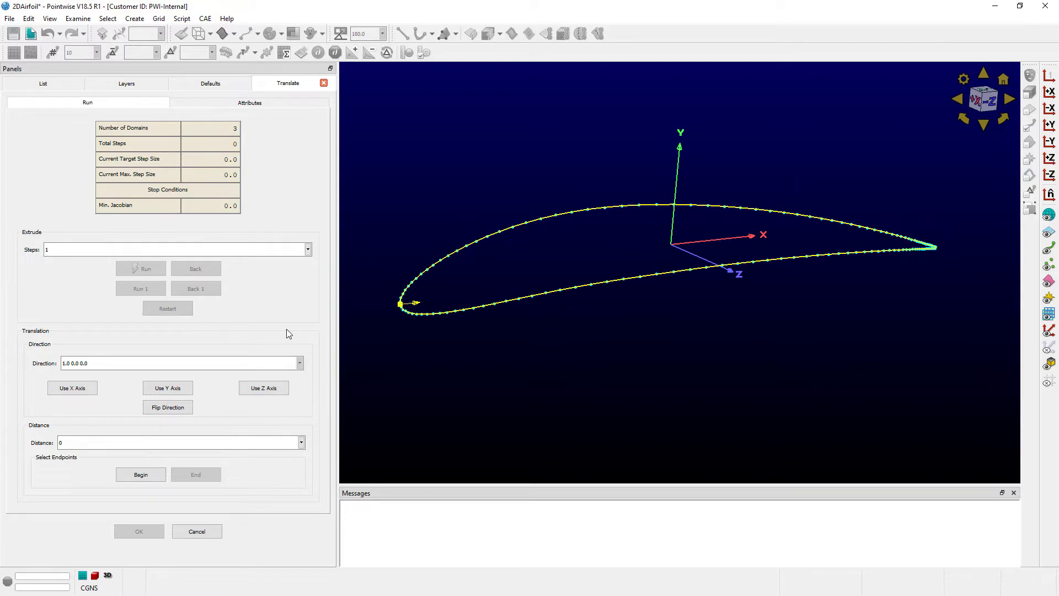
left_click(267, 391)
Step: Set the extrusion to 50 steps and change the distance from 10 to 5
left_click_drag(82, 443, 46, 445)
type("10")
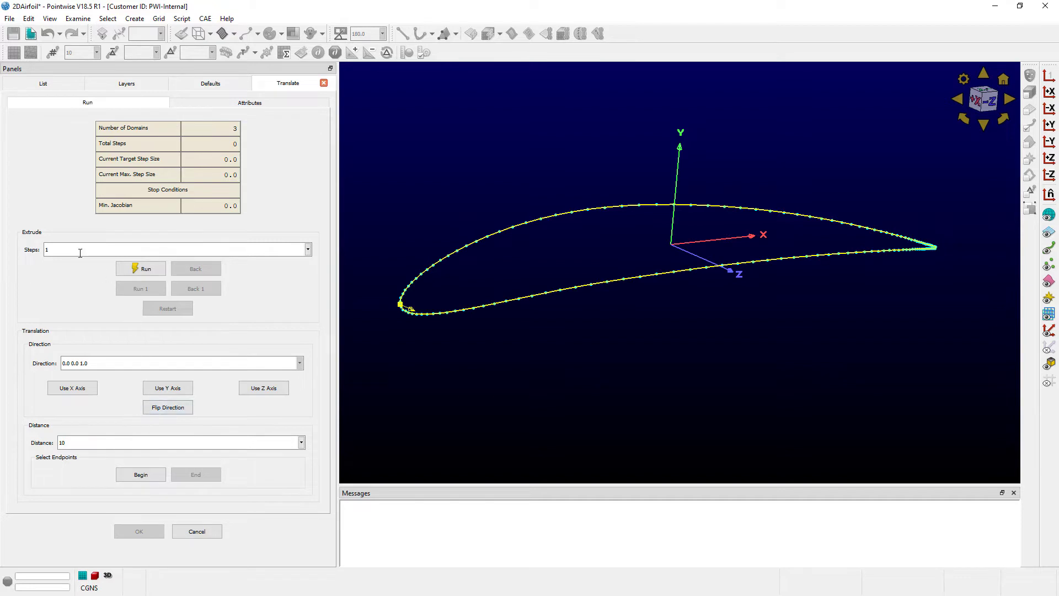
left_click_drag(80, 253, 21, 256)
type("5")
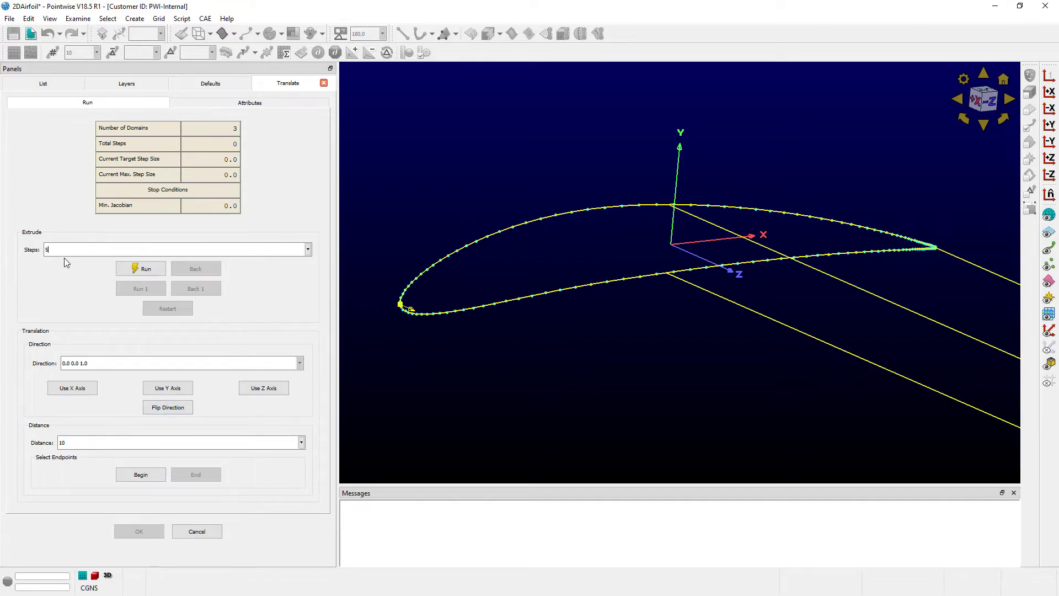
type("0")
scroll(606, 292, "down", 2)
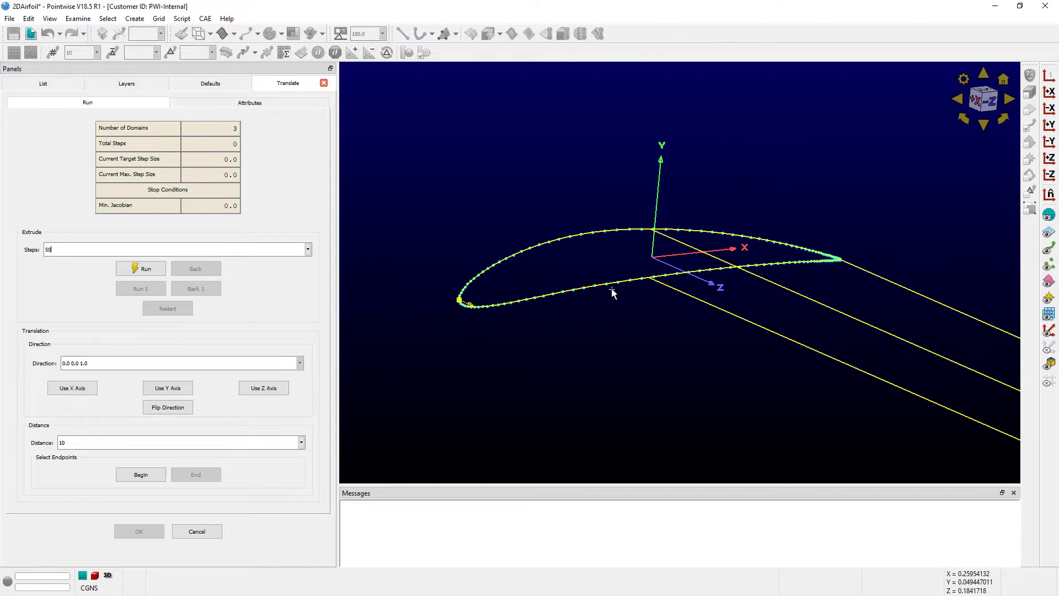
scroll(613, 292, "down", 3)
right_click_drag(615, 283, 581, 260, "ctrl")
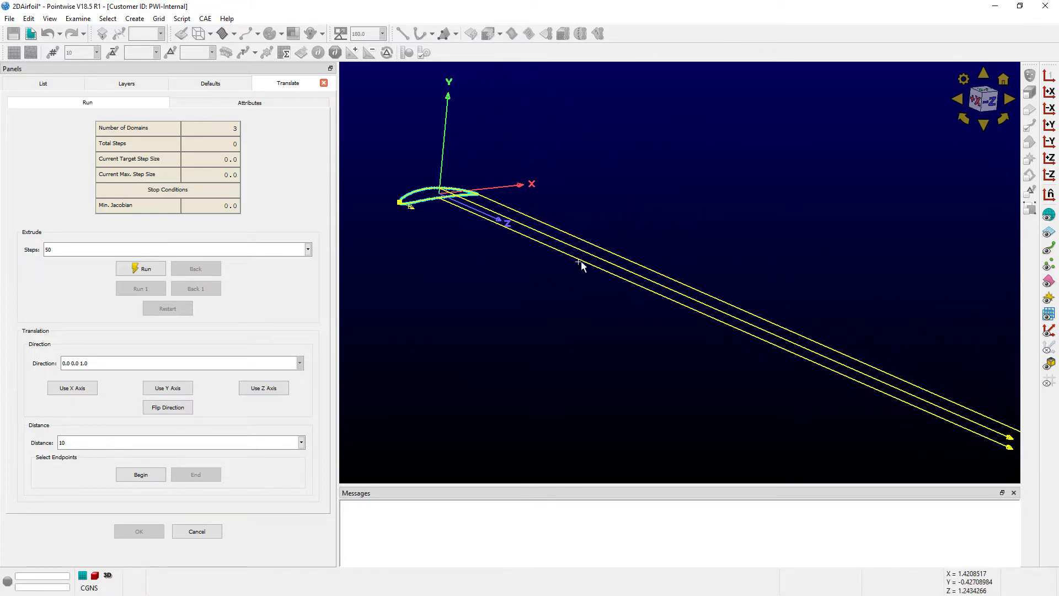
double_click(60, 441)
type("5")
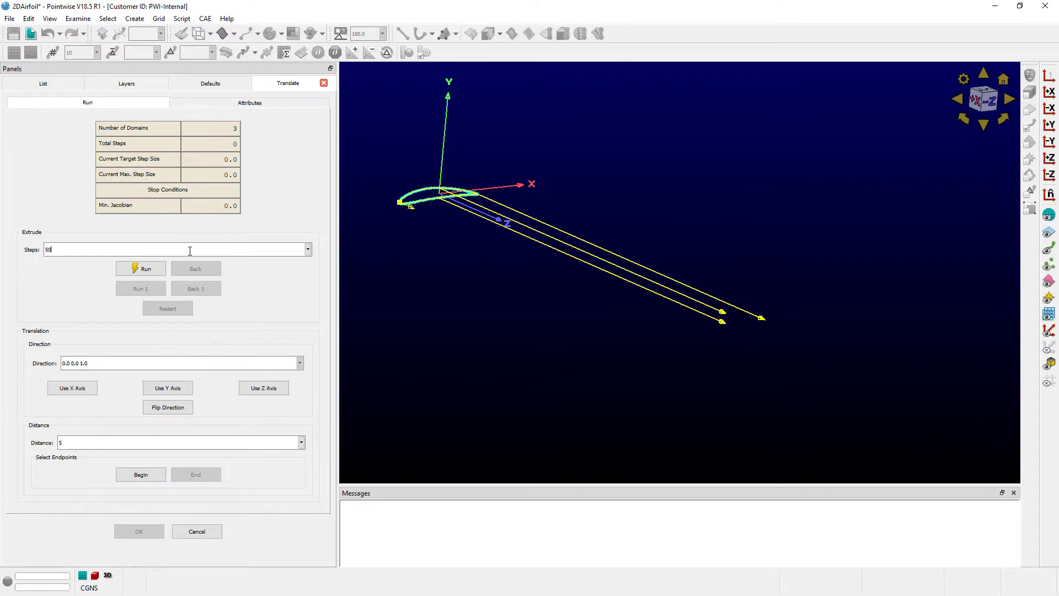
right_click_drag(531, 312, 571, 319, "ctrl")
scroll(564, 296, "up", 4)
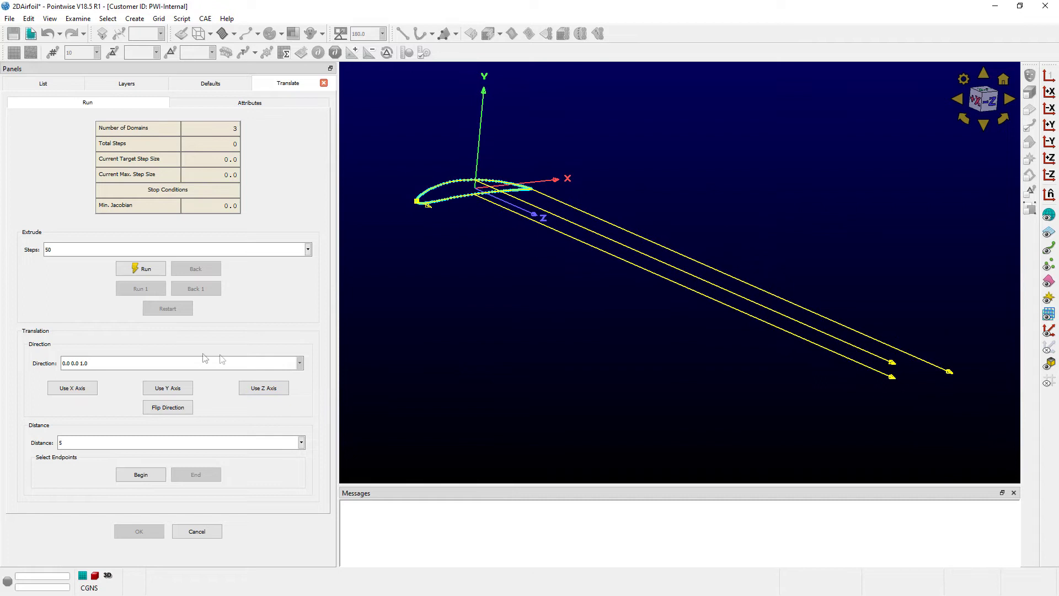
Step: Run and confirm the wing extrusion along Z, then orbit to inspect the 3-domain wing
left_click(145, 268)
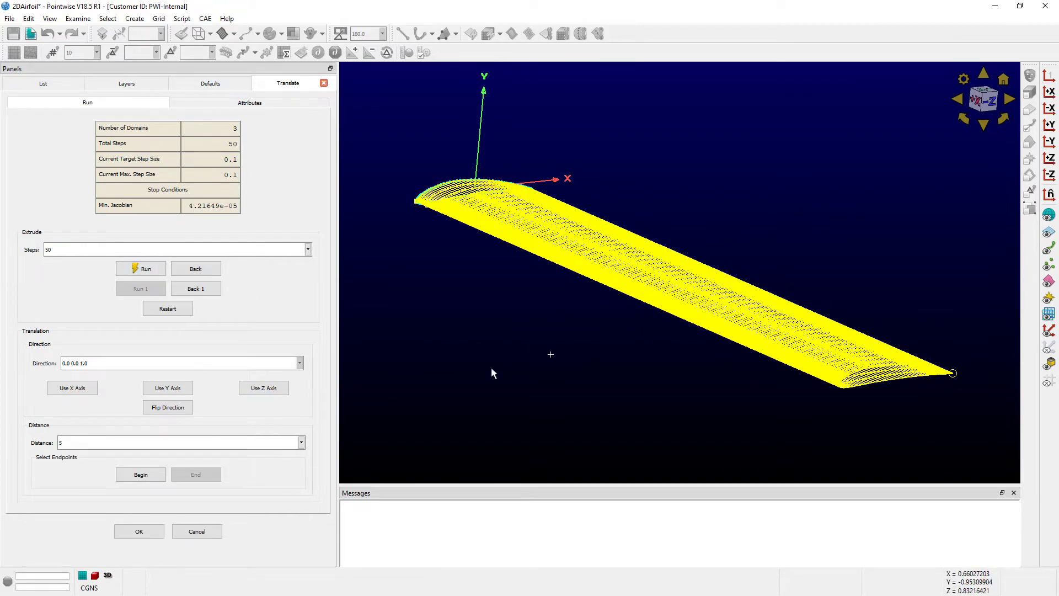
left_click(140, 532)
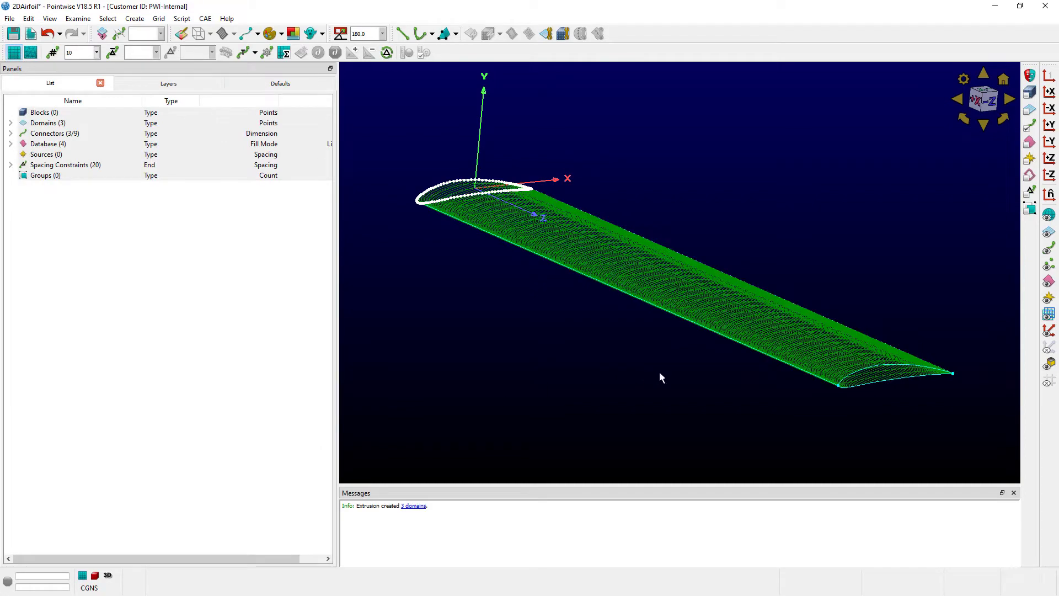
right_click_drag(672, 376, 574, 375)
right_click_drag(581, 335, 662, 357, "ctrl")
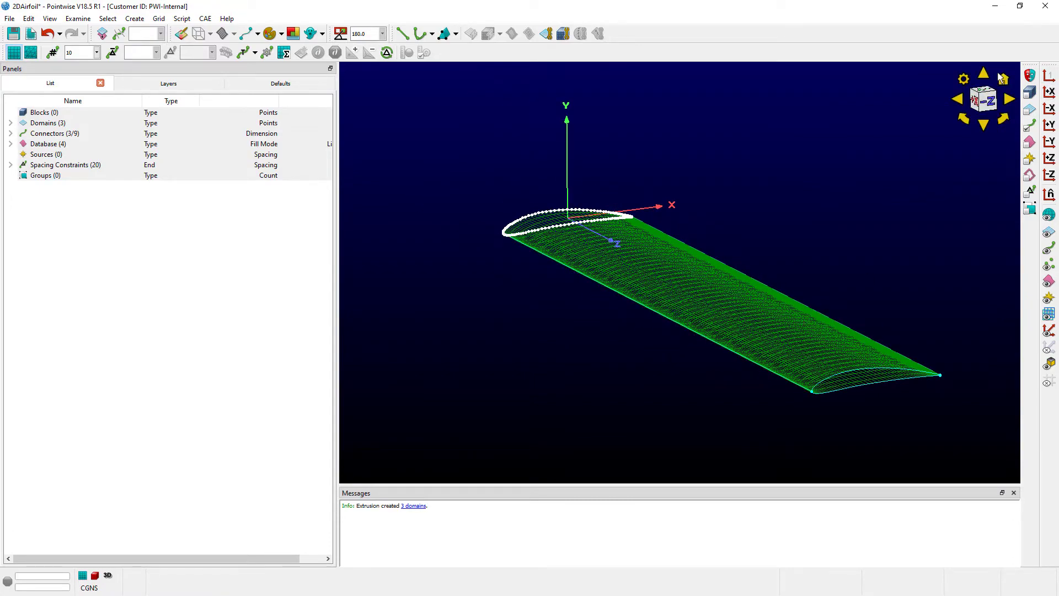
left_click_drag(983, 99, 898, 171)
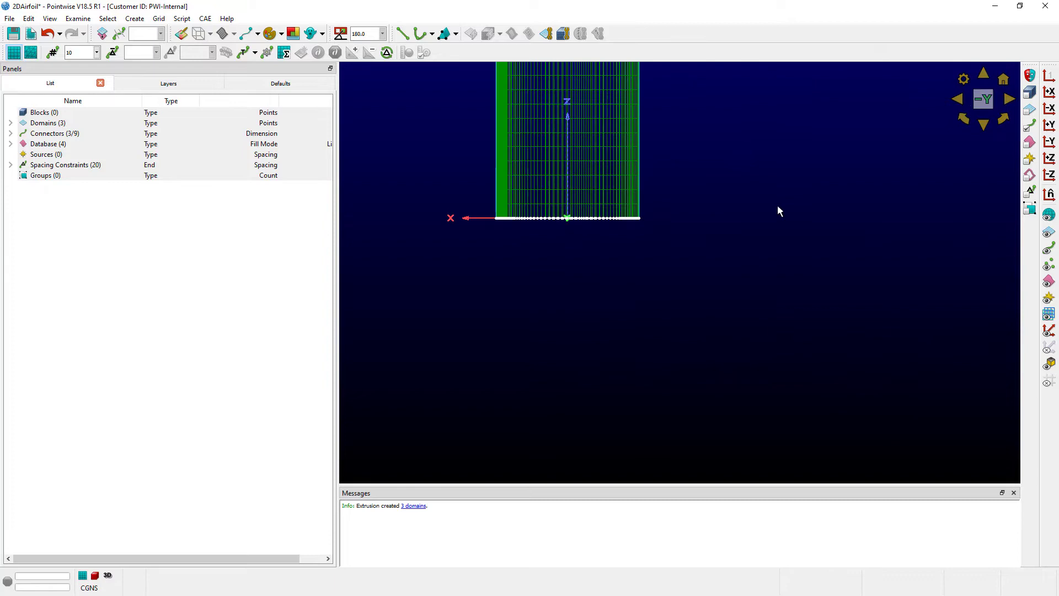
scroll(778, 208, "down", 3)
scroll(823, 182, "down", 2)
right_click_drag(832, 220, 799, 323, "ctrl")
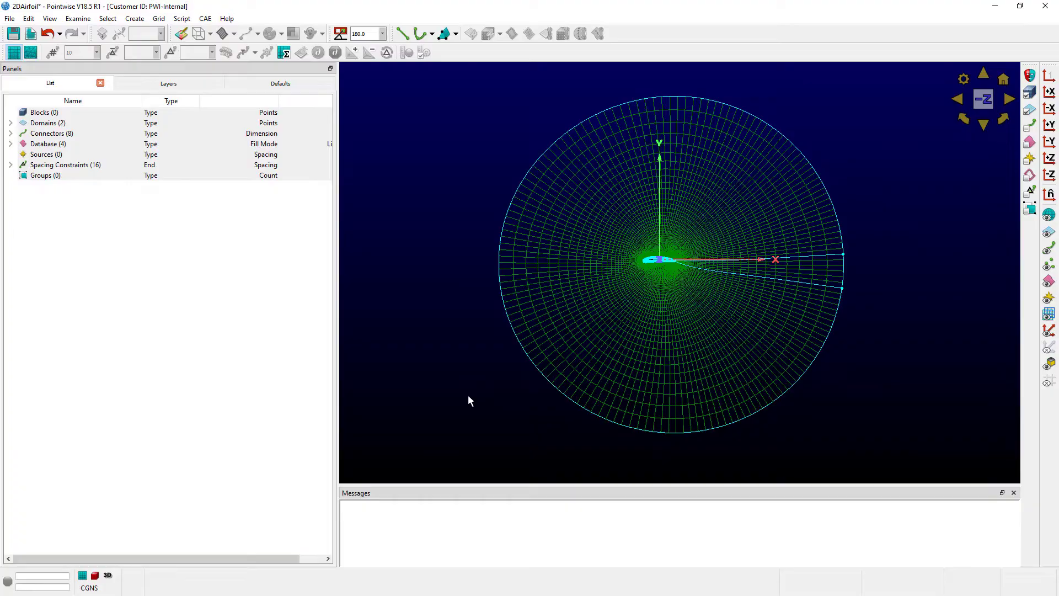
Step: Zoom in on the O-mesh trailing edge, then select both the wake wedge and circular domains
scroll(655, 264, "up", 5)
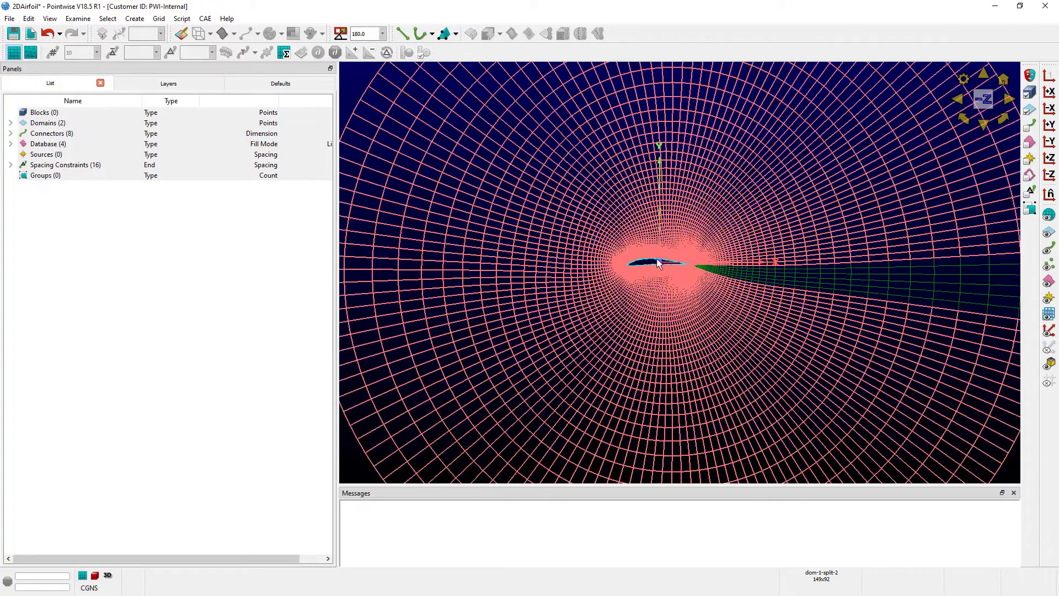
scroll(654, 263, "down", 8)
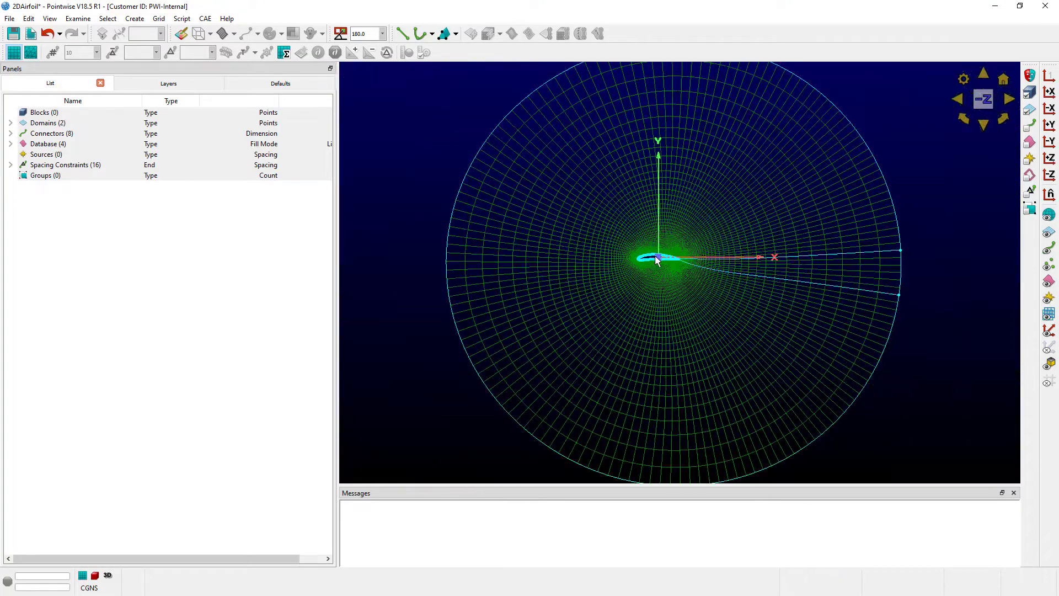
scroll(506, 327, "up", 4)
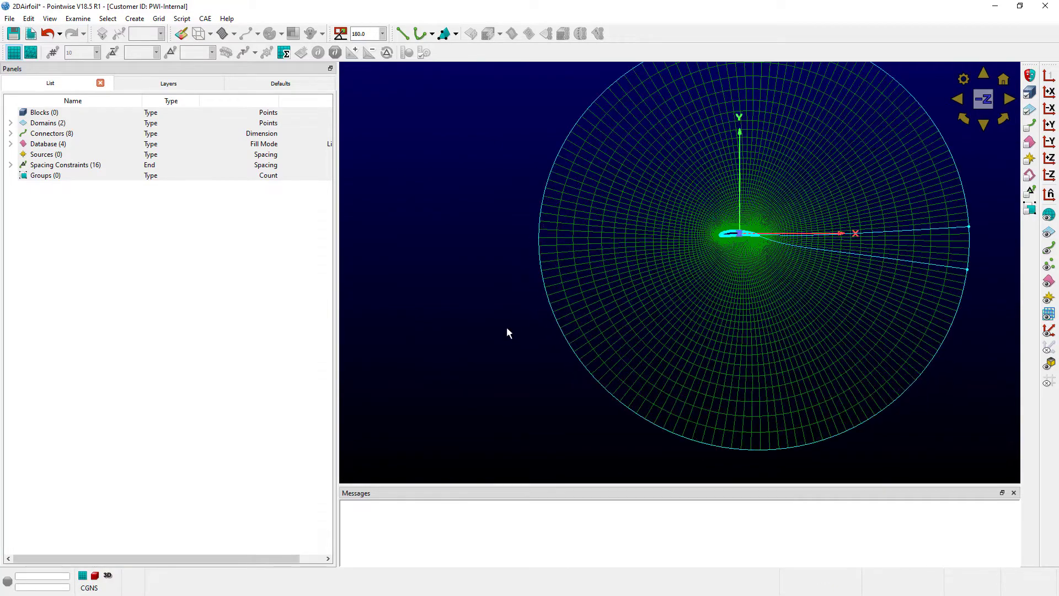
scroll(503, 317, "down", 2)
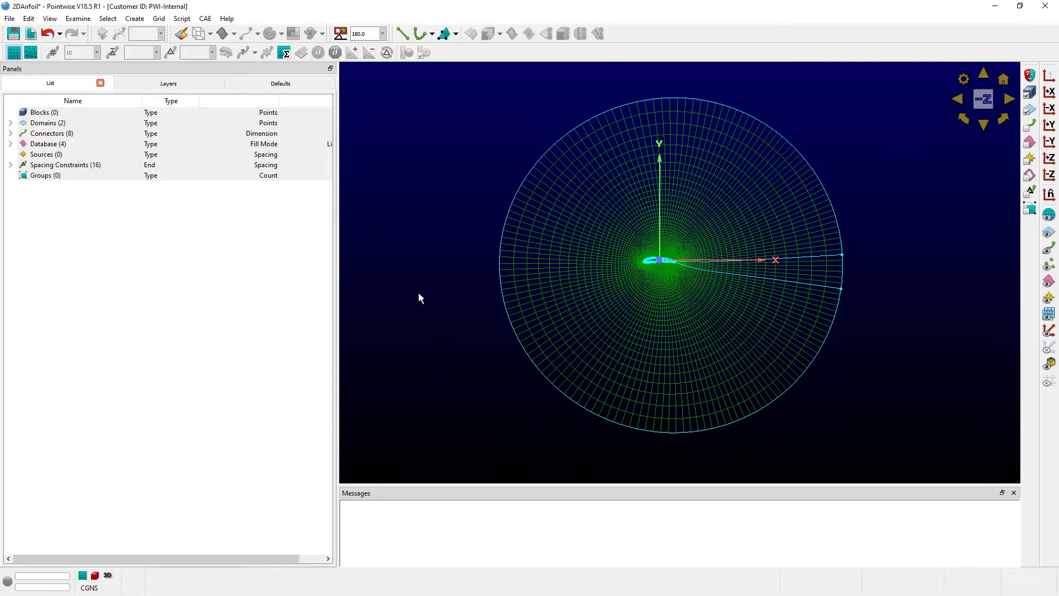
left_click(640, 293)
left_click(786, 273)
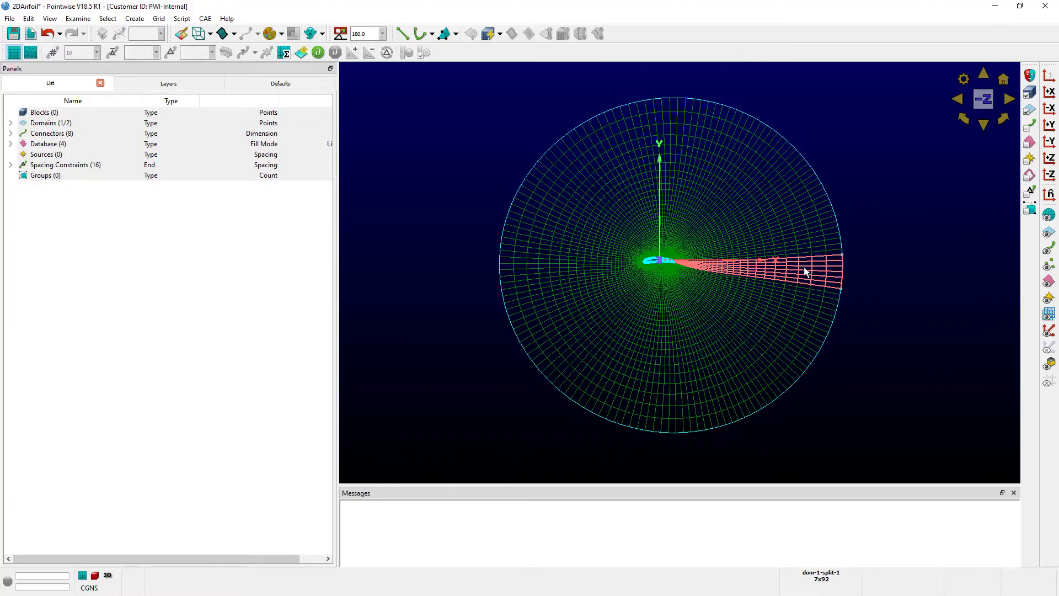
scroll(668, 265, "up", 10)
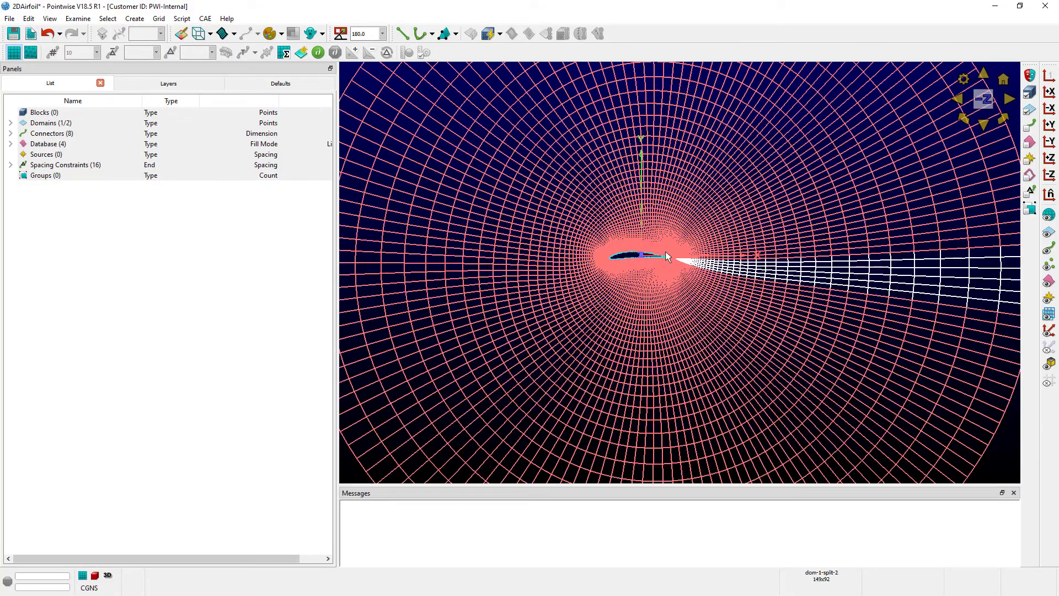
scroll(629, 279, "up", 5)
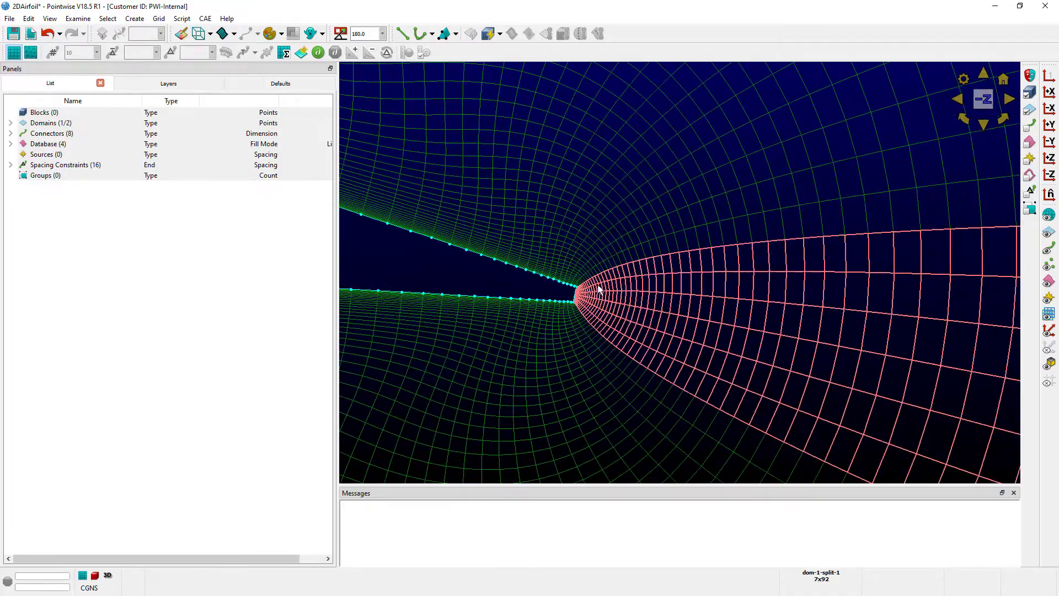
scroll(629, 279, "down", 15)
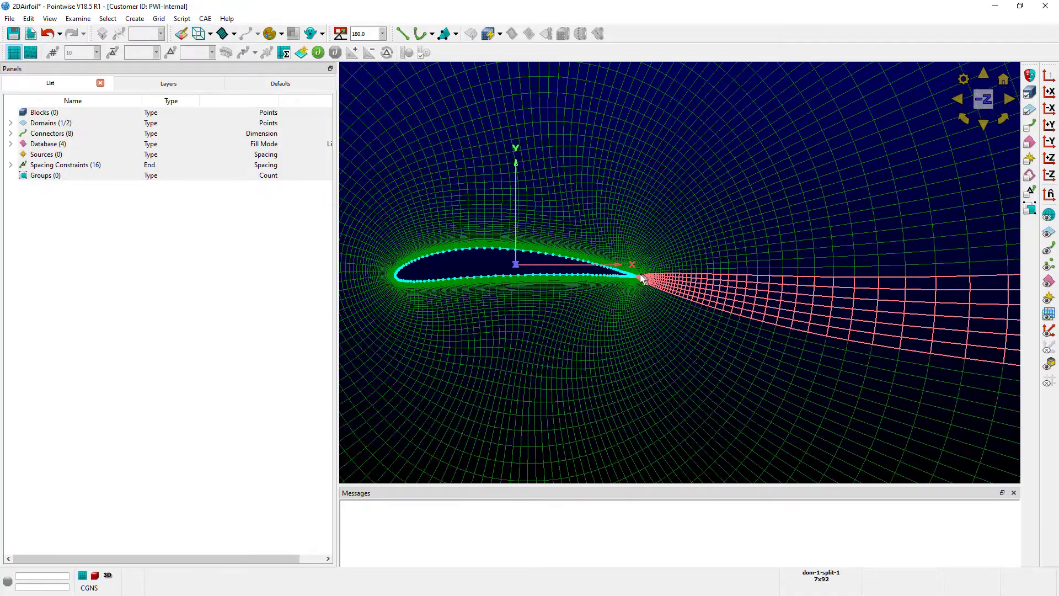
scroll(670, 281, "down", 5)
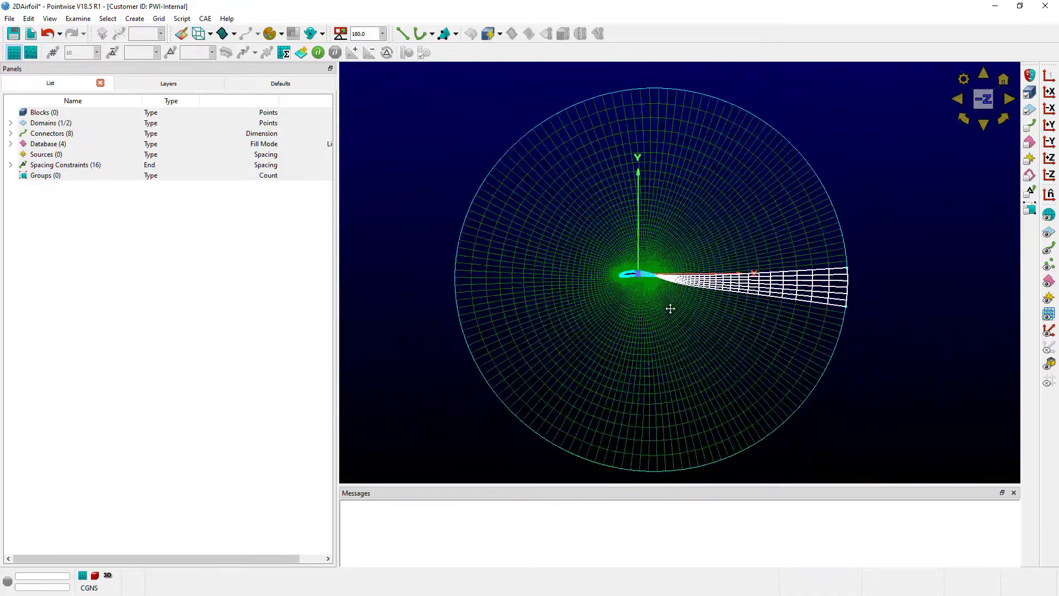
left_click(806, 246)
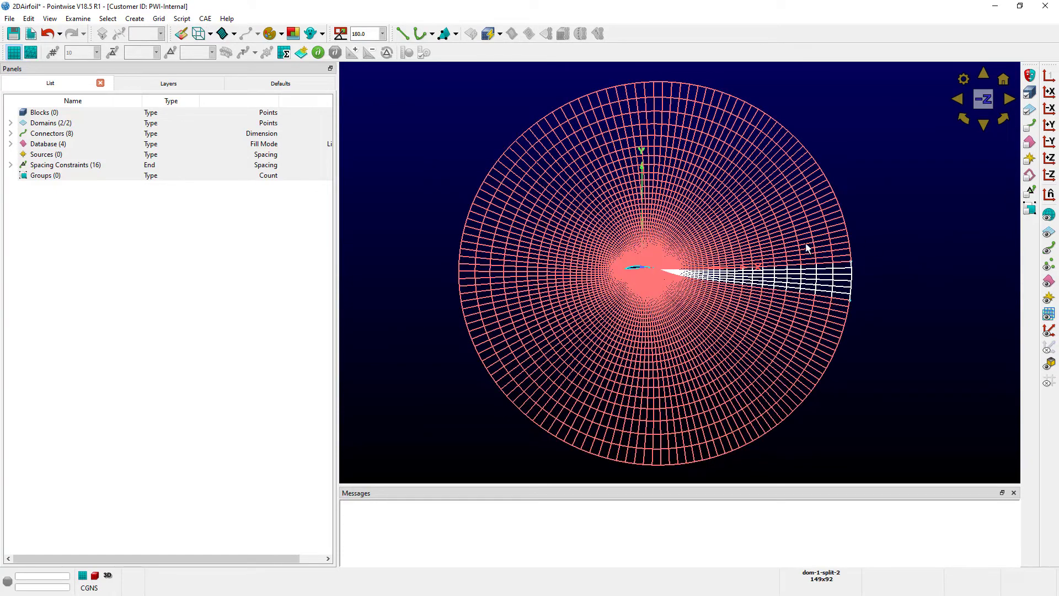
Step: Start a Create > Extrude > Translate extrusion of the two selected O-mesh domains
left_click(136, 20)
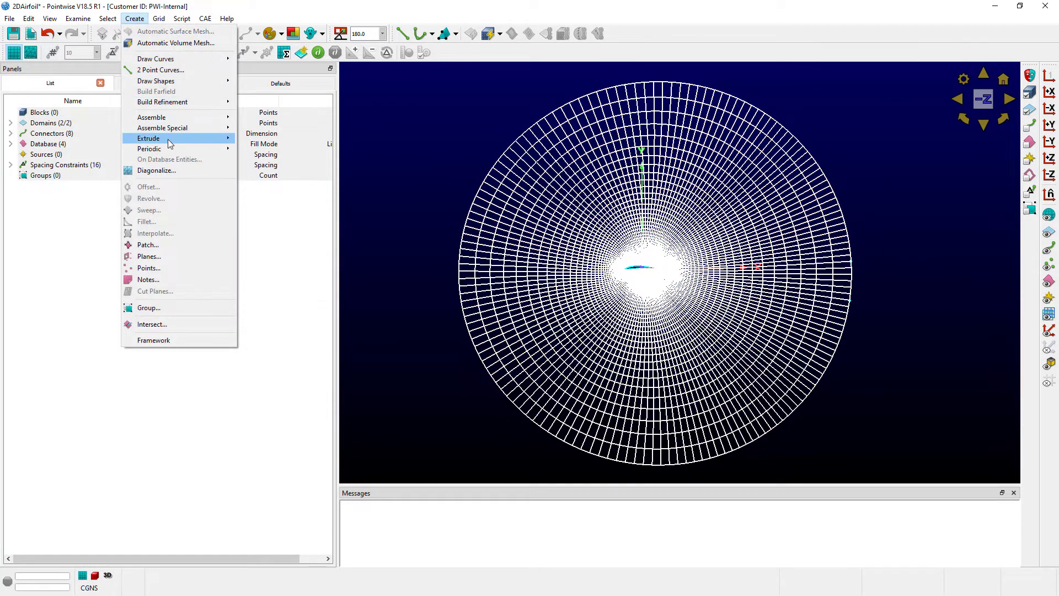
mouse_move(169, 140)
left_click(265, 150)
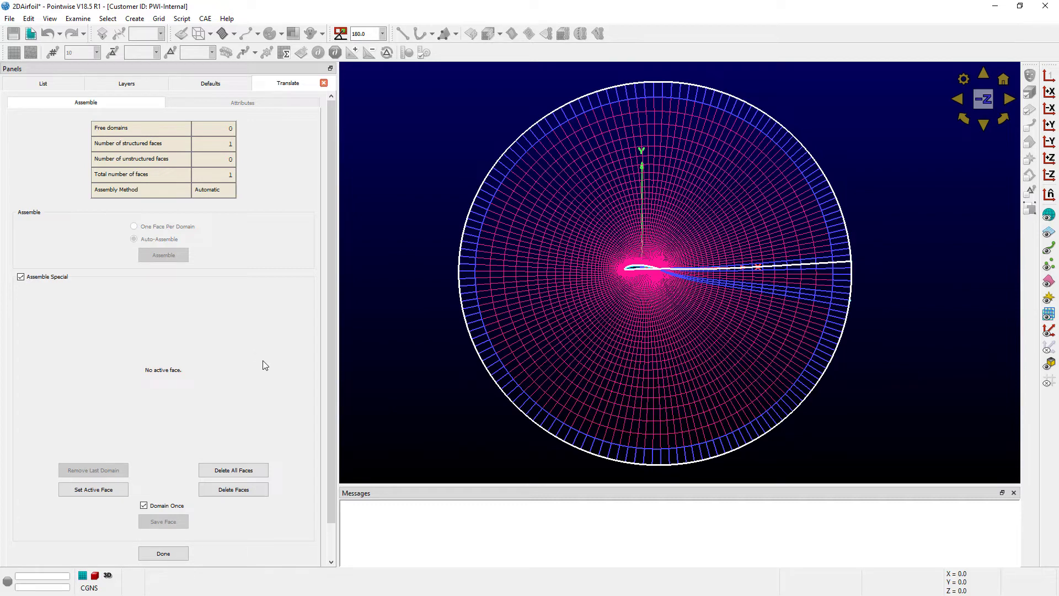
Step: Delete the auto-assembled faces, save the wake wedge and circular domain as separate faces
left_click(256, 471)
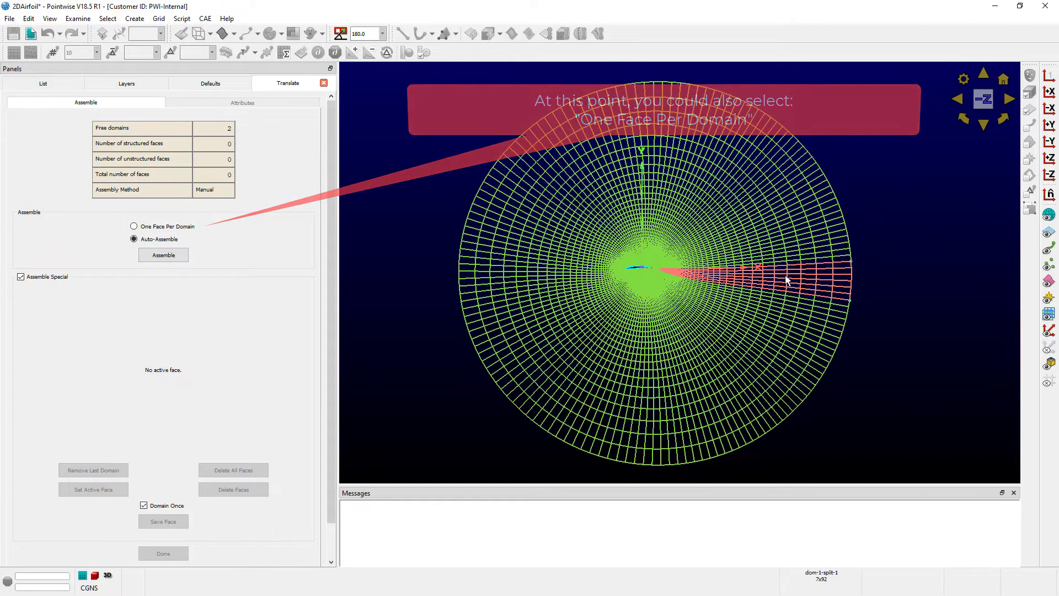
left_click(756, 274)
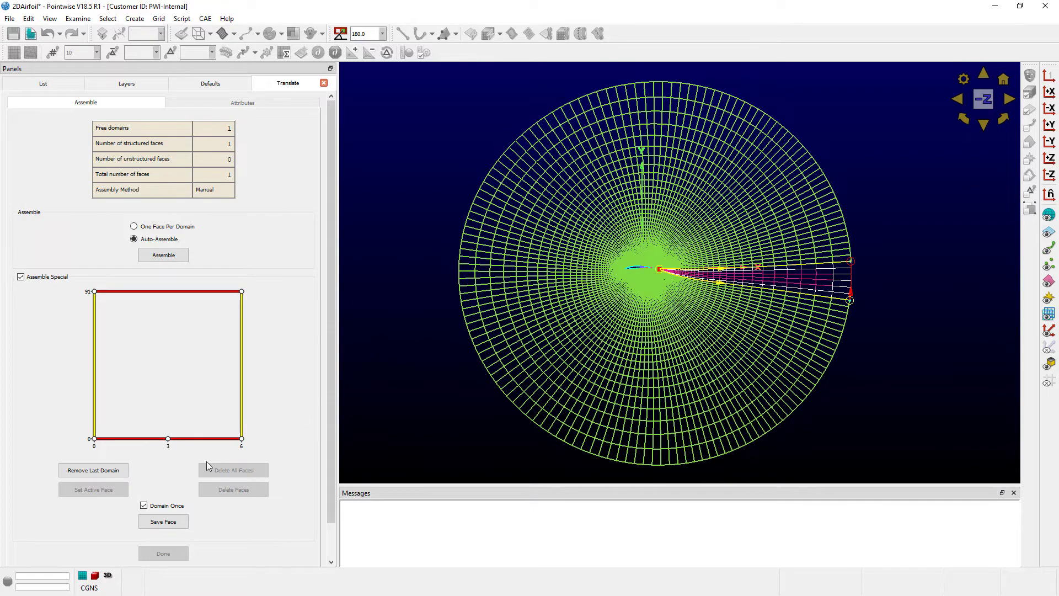
left_click(173, 524)
left_click(492, 276)
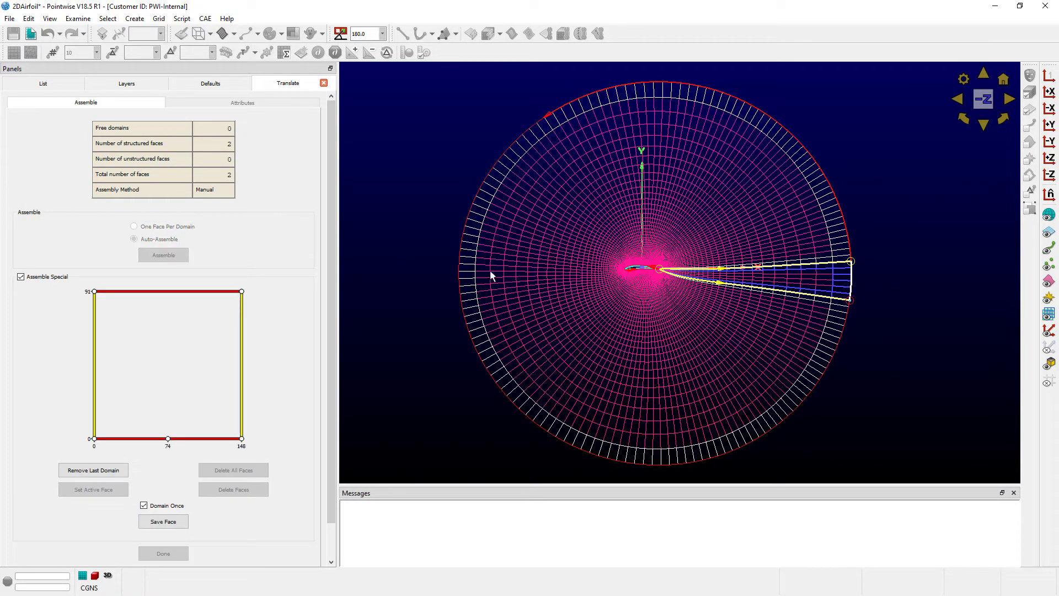
left_click(172, 522)
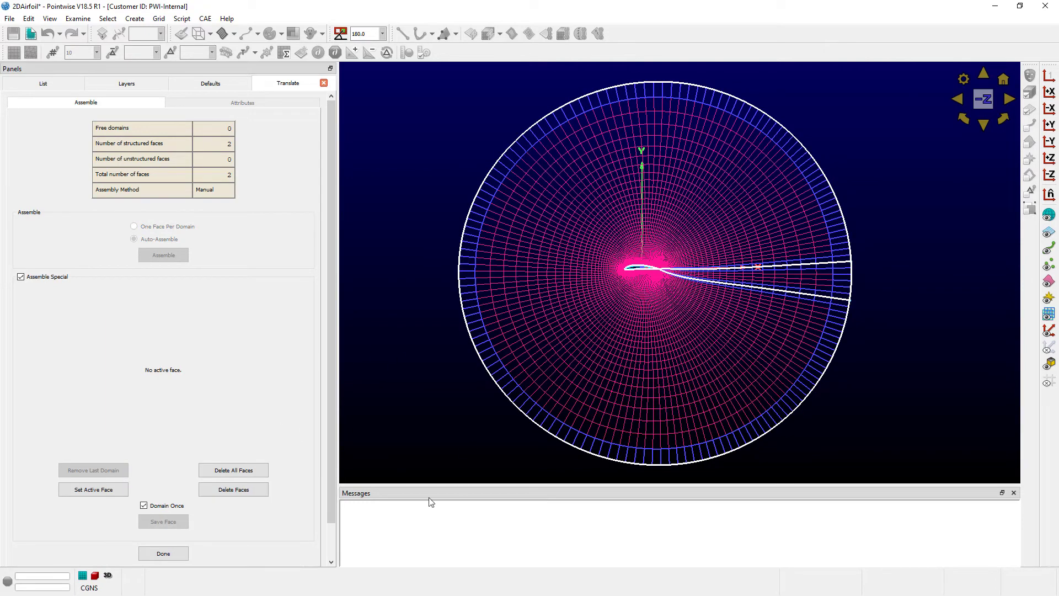
left_click(163, 554)
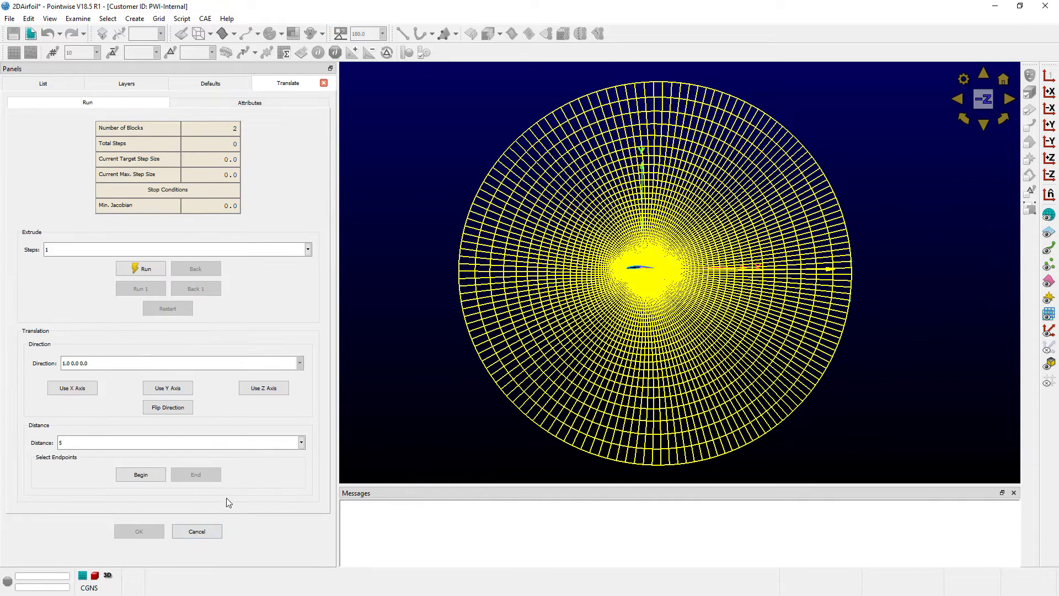
Step: Set the direction to Z, 1 step and distance 1, and run the extrusion
left_click(271, 389)
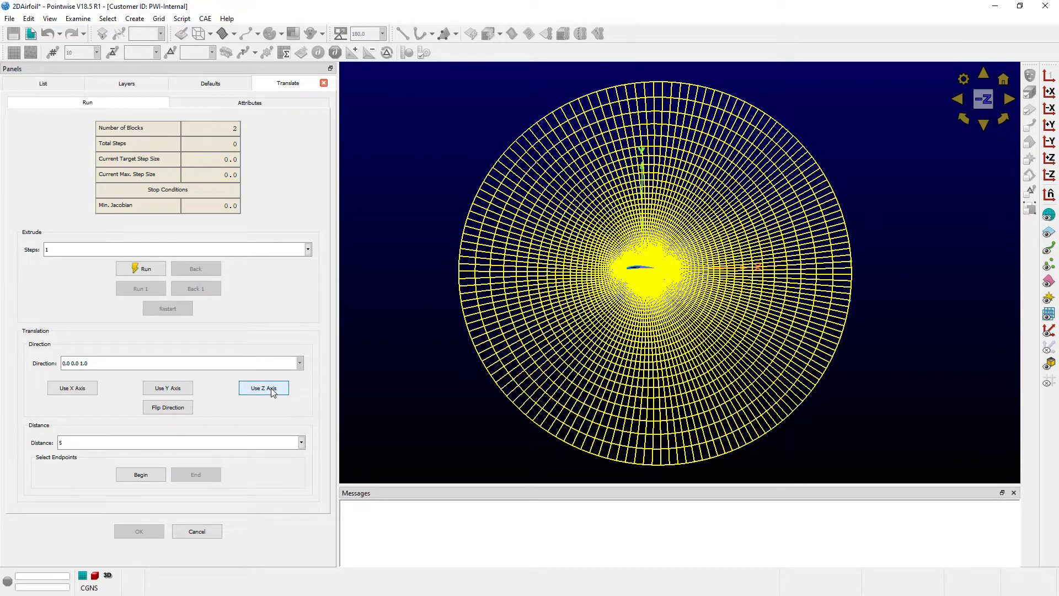
double_click(69, 251)
type("1")
double_click(81, 442)
type("1")
left_click(145, 269)
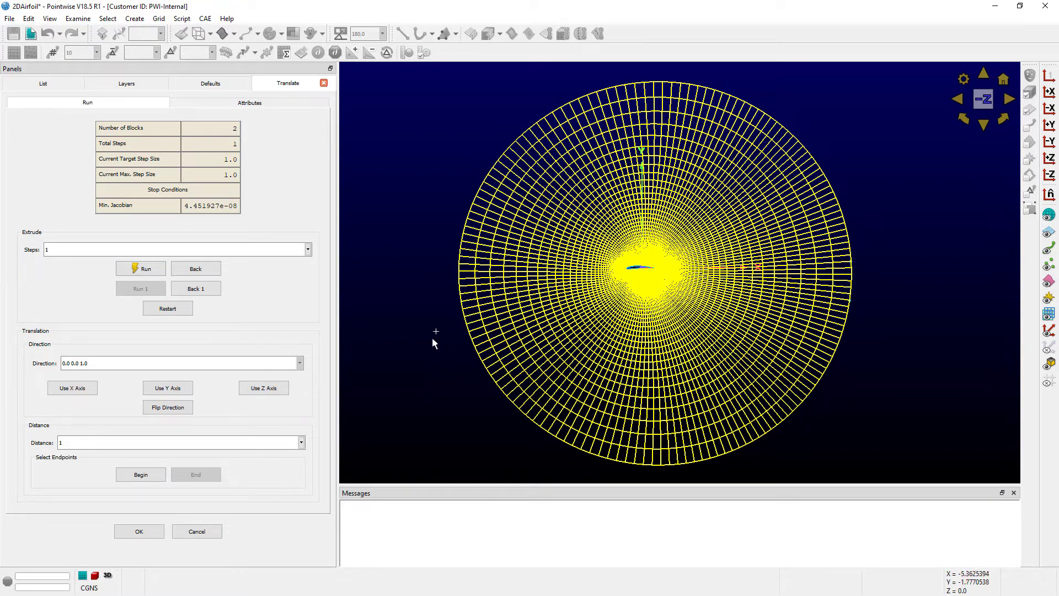
Step: Confirm the extrusion creating 2 blocks, and orbit to view the one-cell-thick disk mesh
left_click(139, 532)
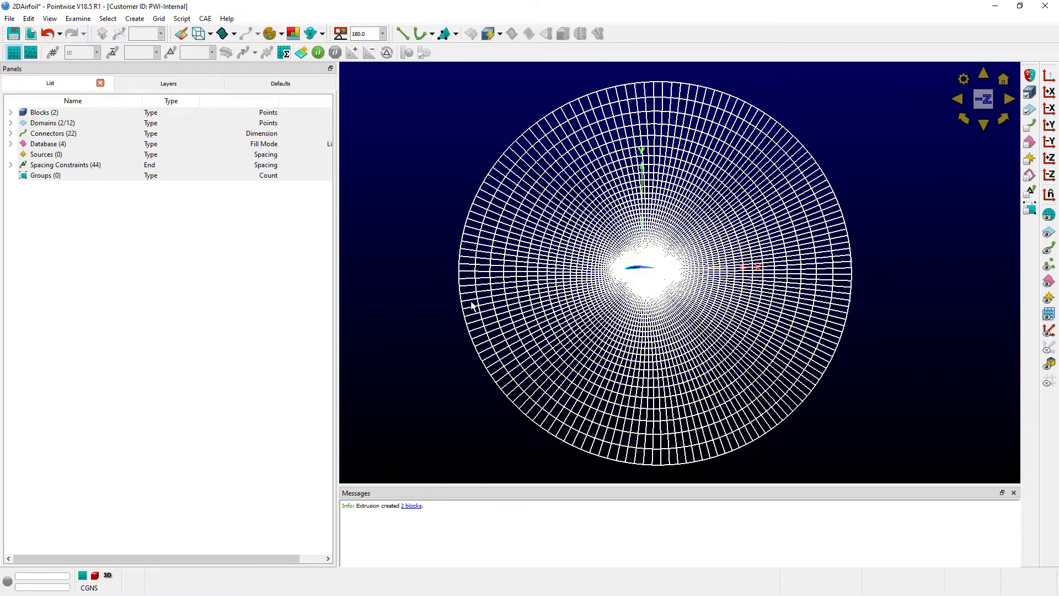
right_click_drag(450, 300, 487, 283)
left_click(478, 313)
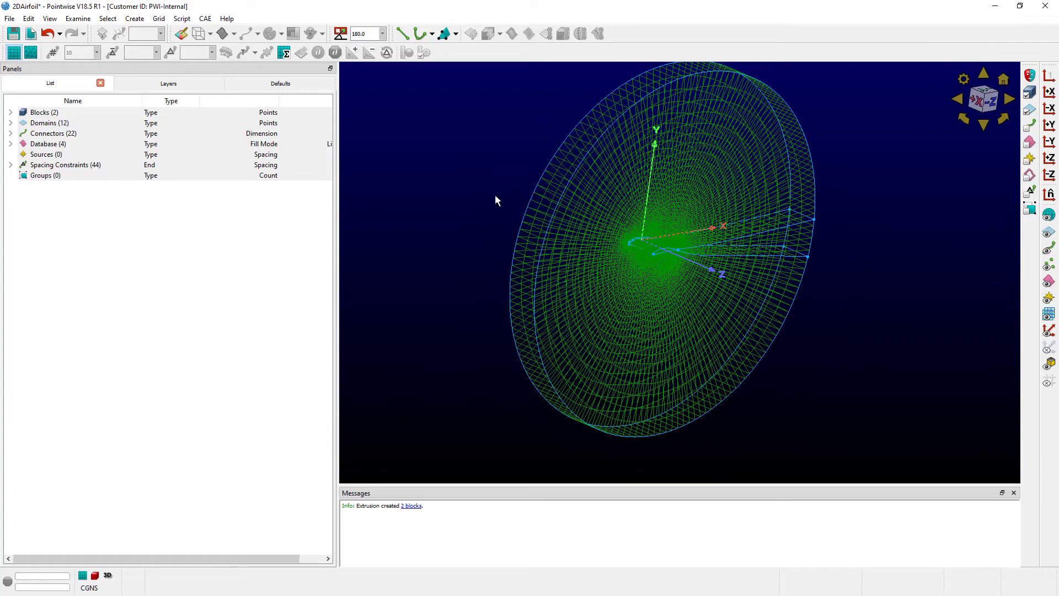
right_click_drag(456, 217, 552, 241)
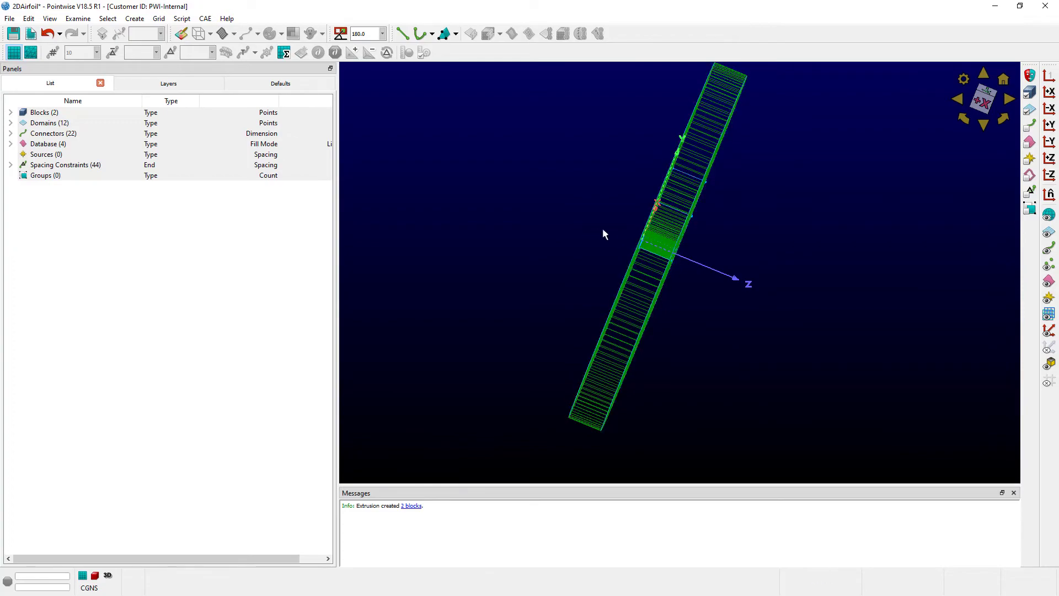
right_click_drag(603, 228, 863, 137)
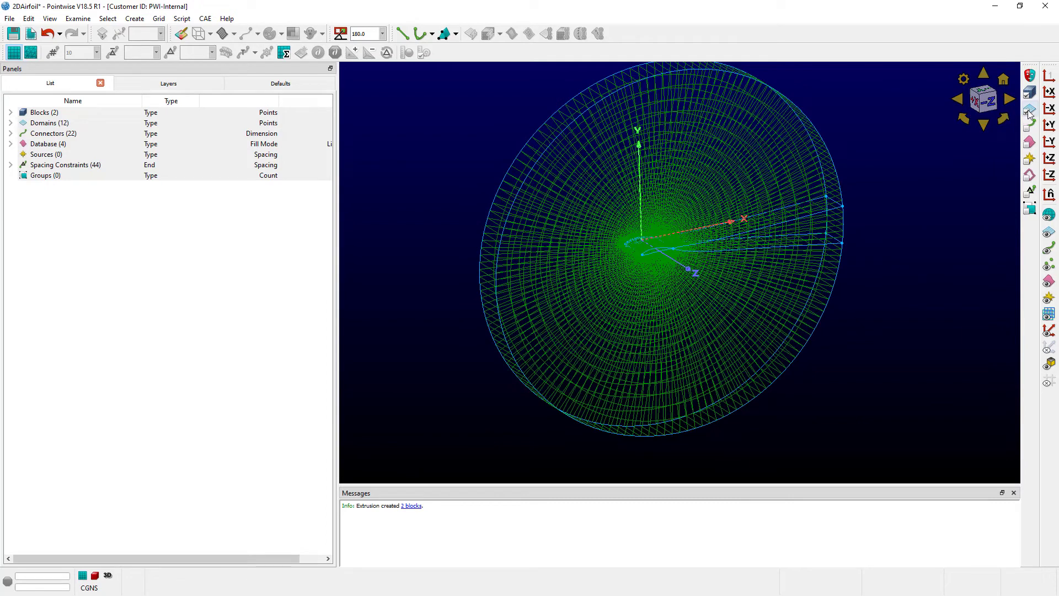
Step: Highlight the disk block, then the wake block, then clear the selection
left_click(795, 168)
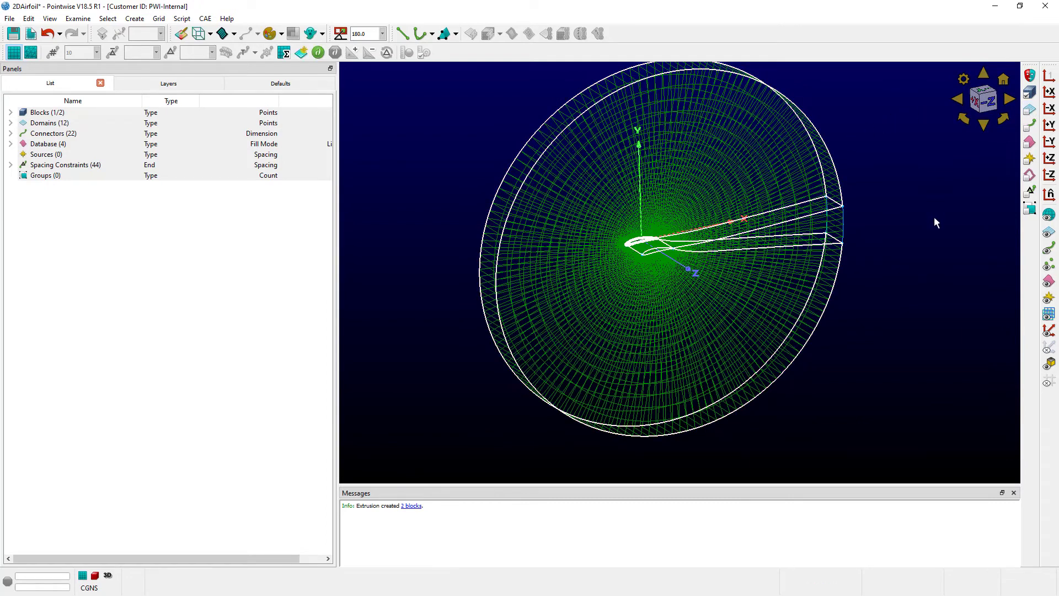
left_click(823, 226)
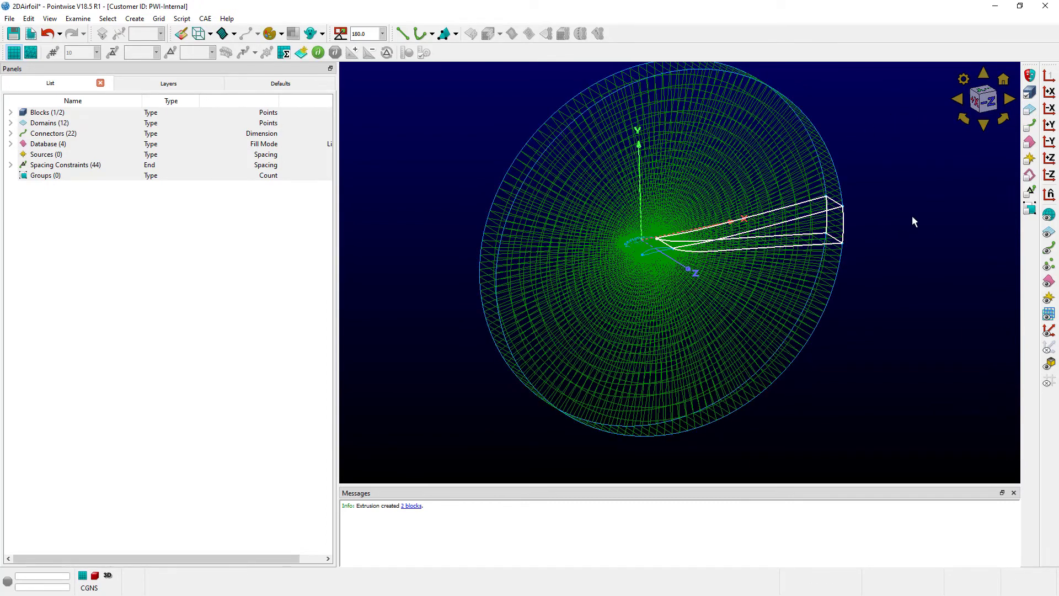
right_click_drag(912, 215, 885, 202)
left_click(885, 202)
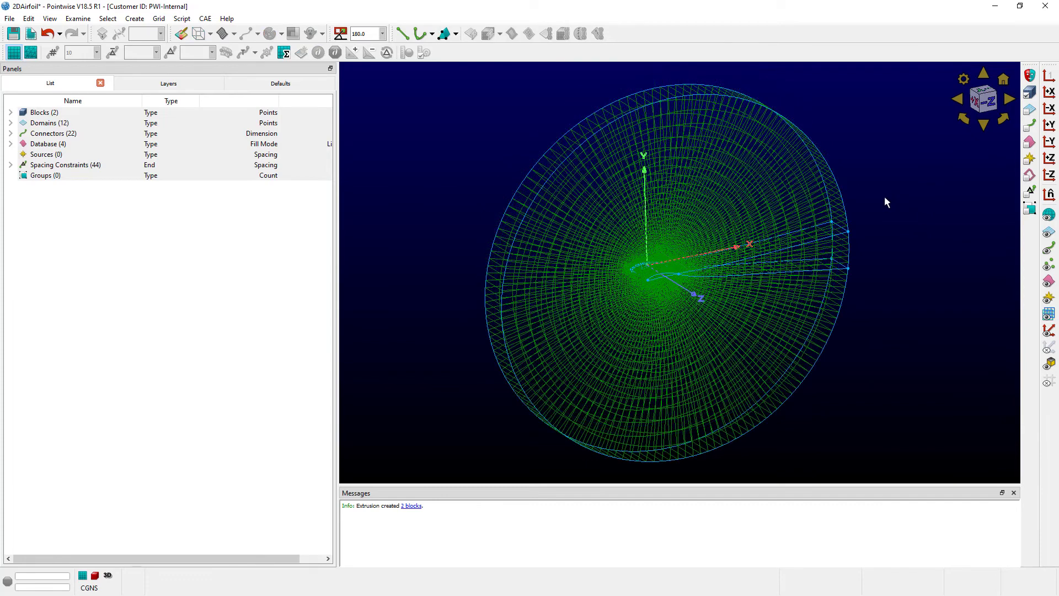